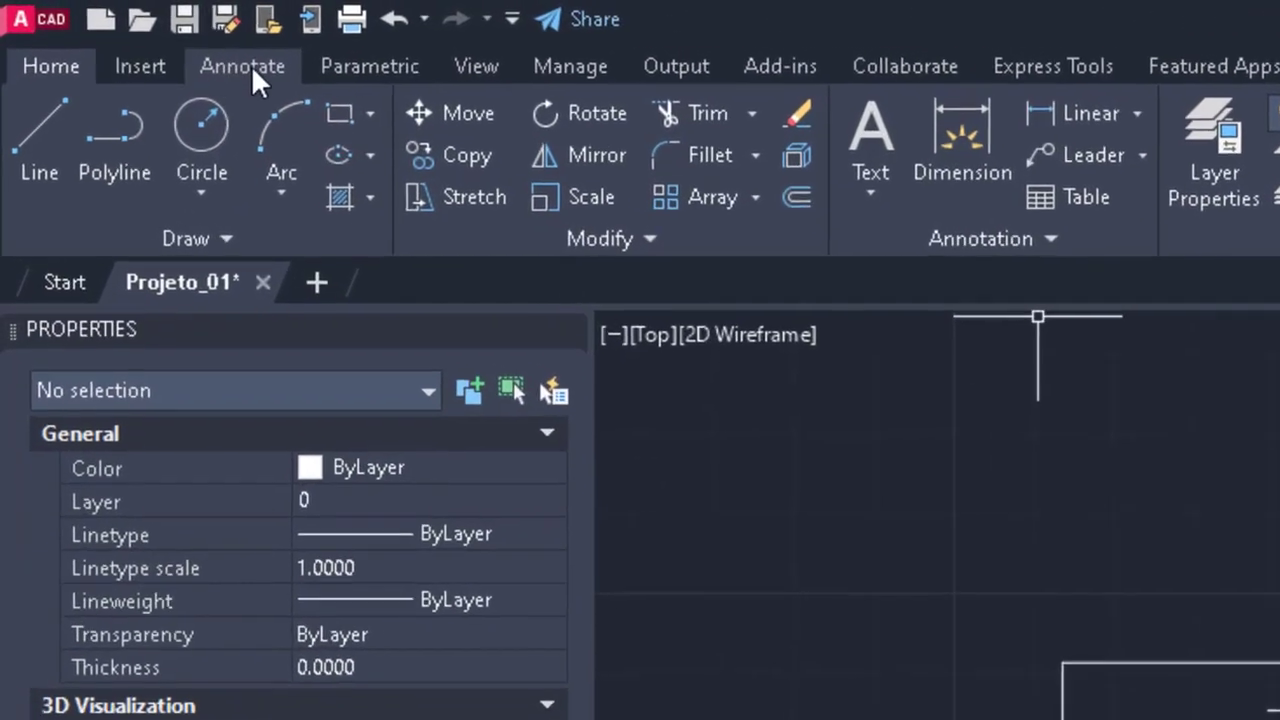
Step: Modify the Estilo_01 dimension style so linear dimensions use decimal units, 0.00 precision and a comma decimal separator
click(95, 25)
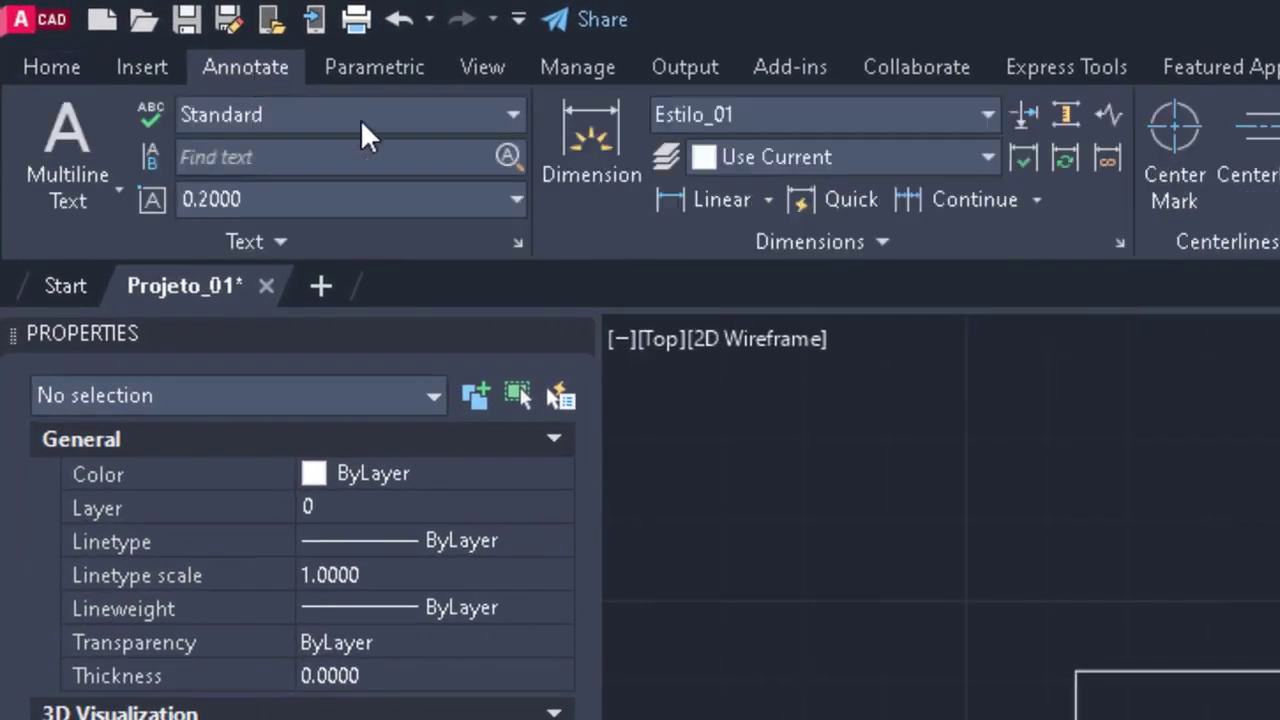
click(1120, 243)
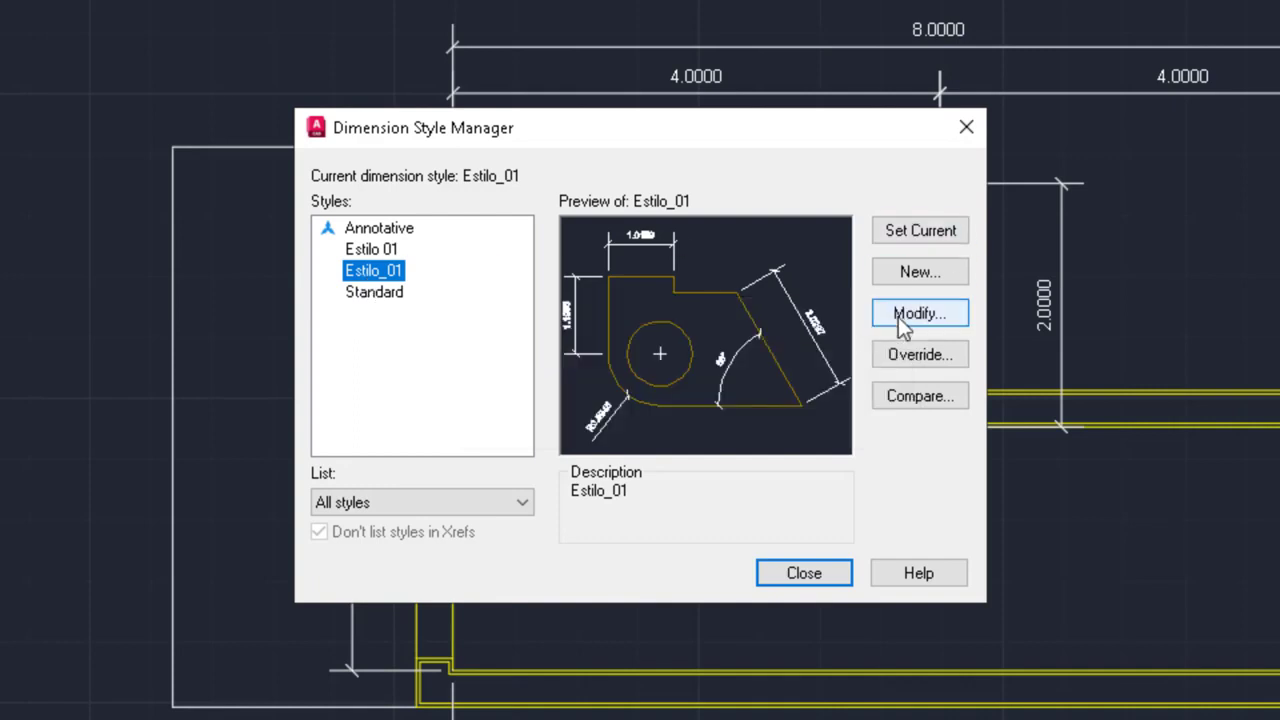
click(899, 314)
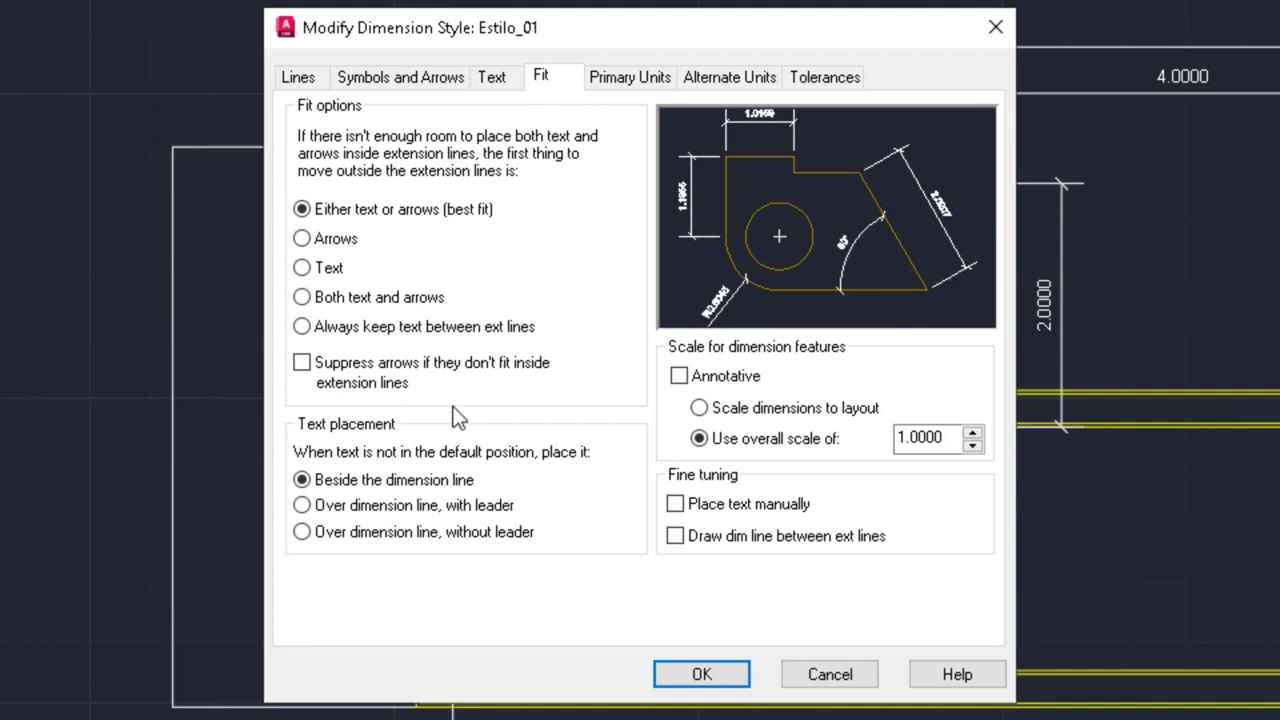
click(628, 79)
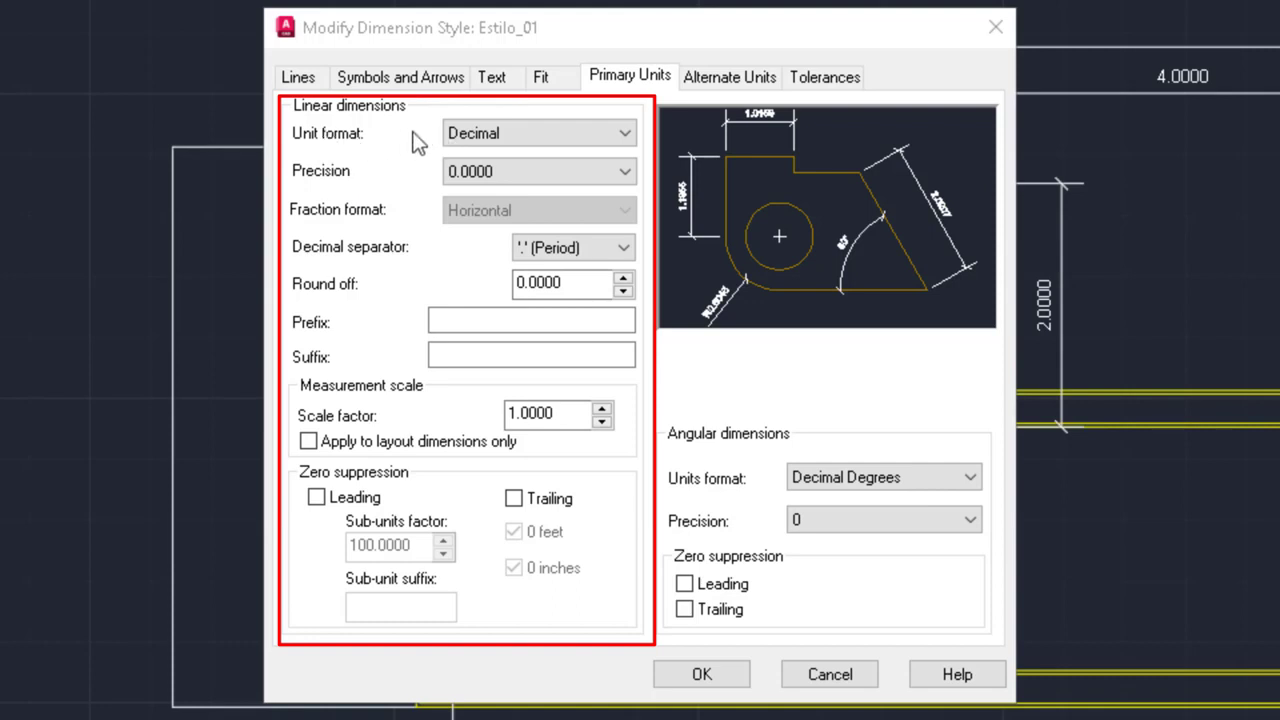
click(624, 136)
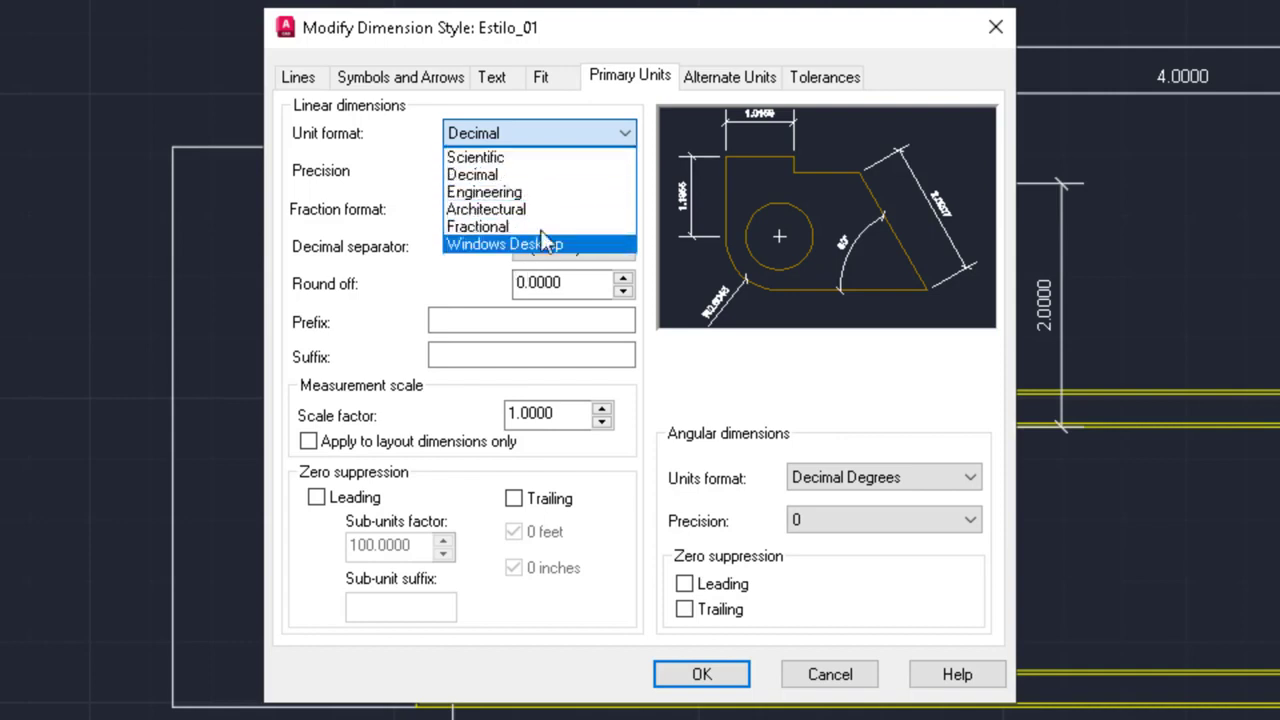
click(587, 128)
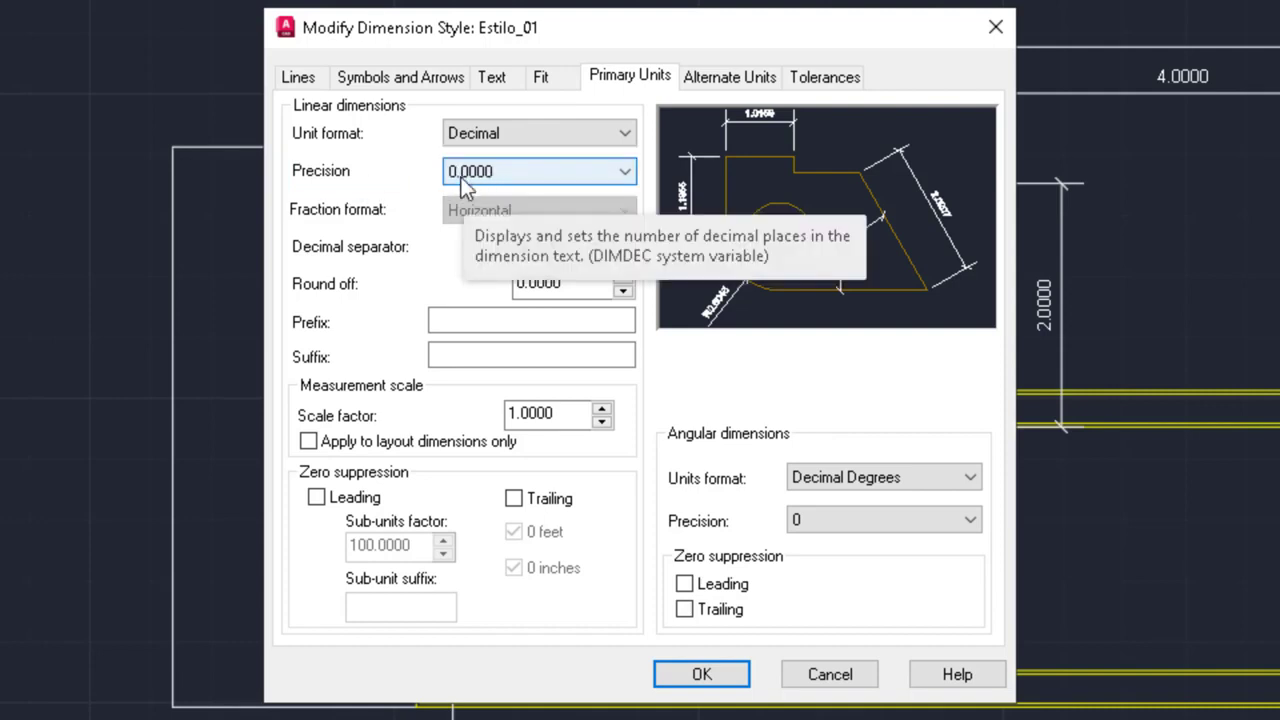
click(628, 174)
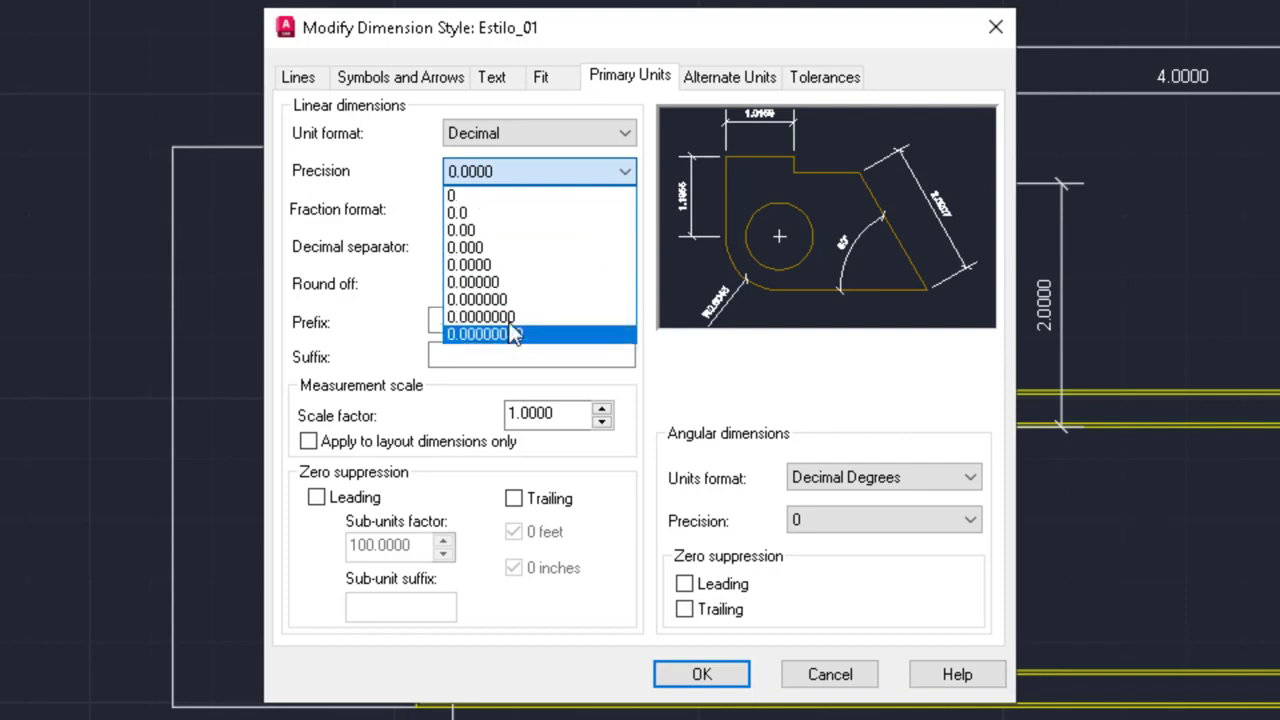
click(492, 234)
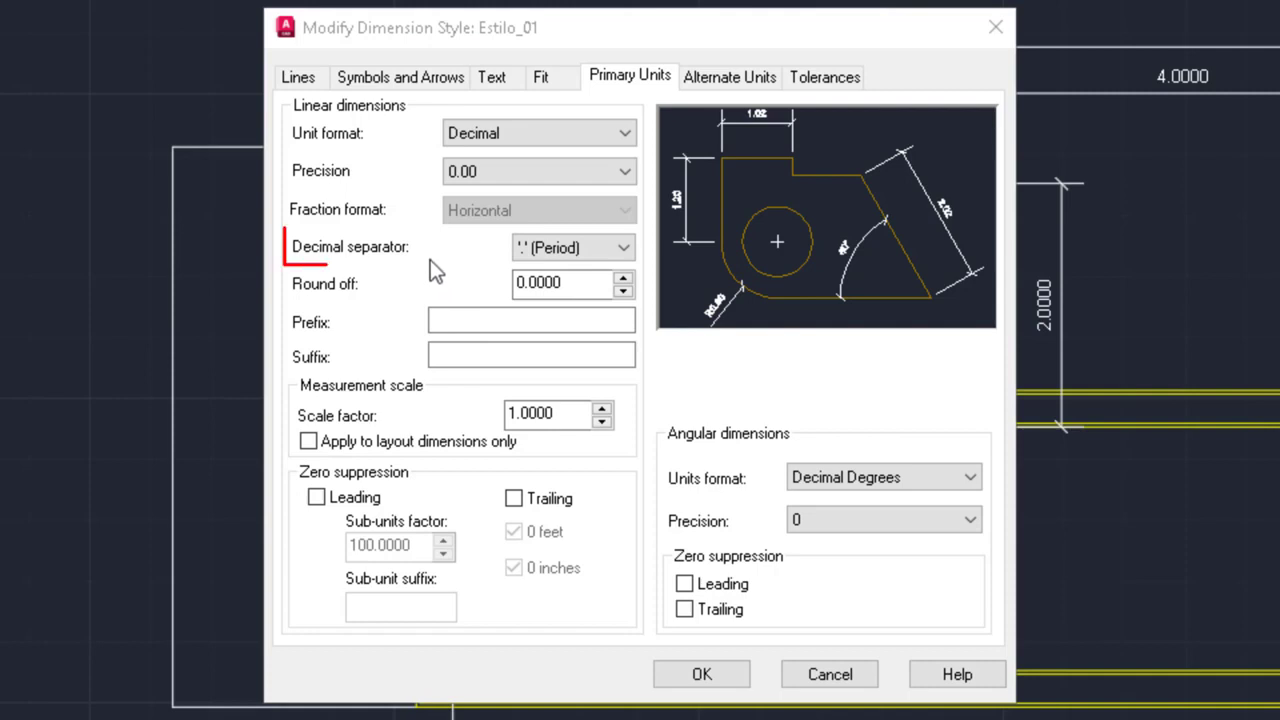
click(630, 250)
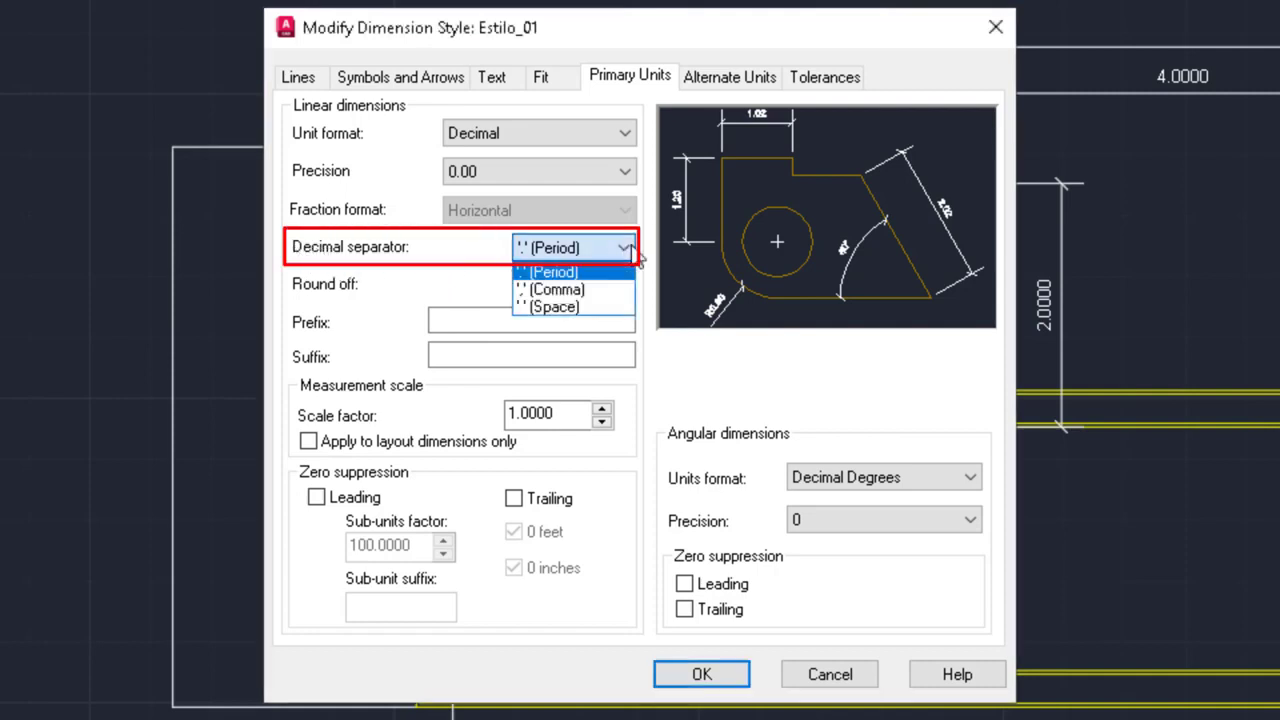
click(578, 290)
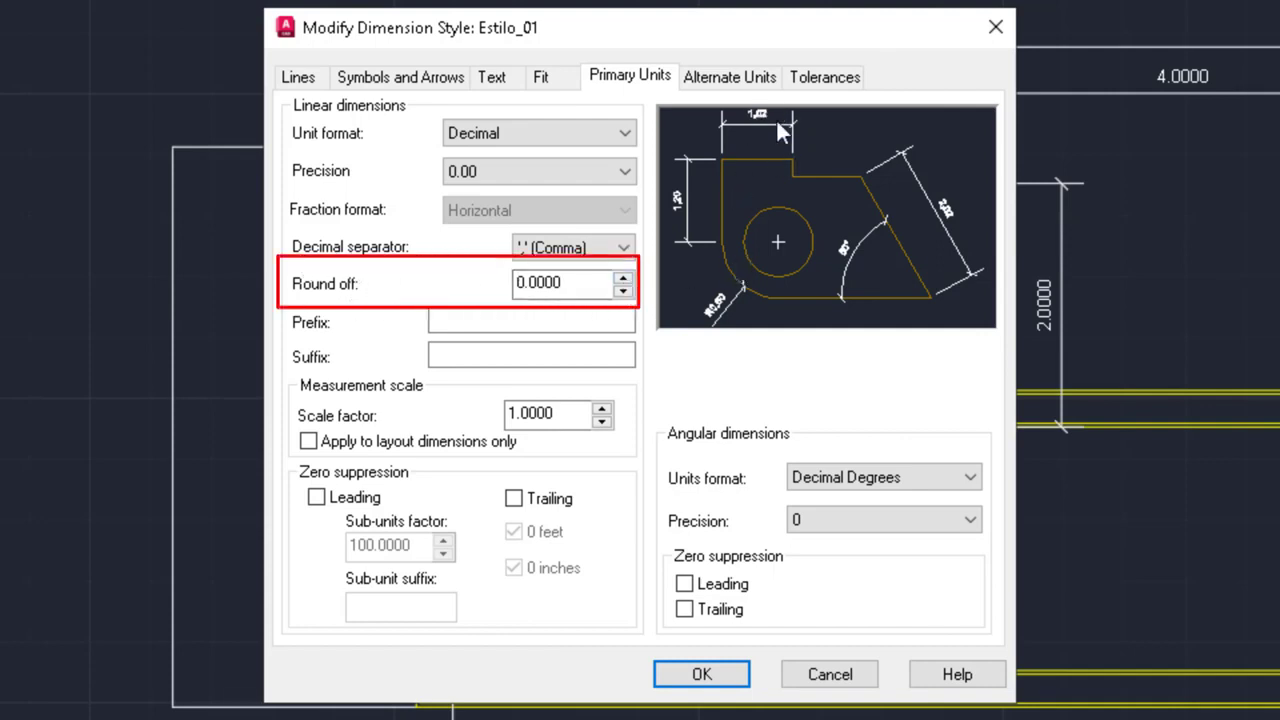
click(449, 321)
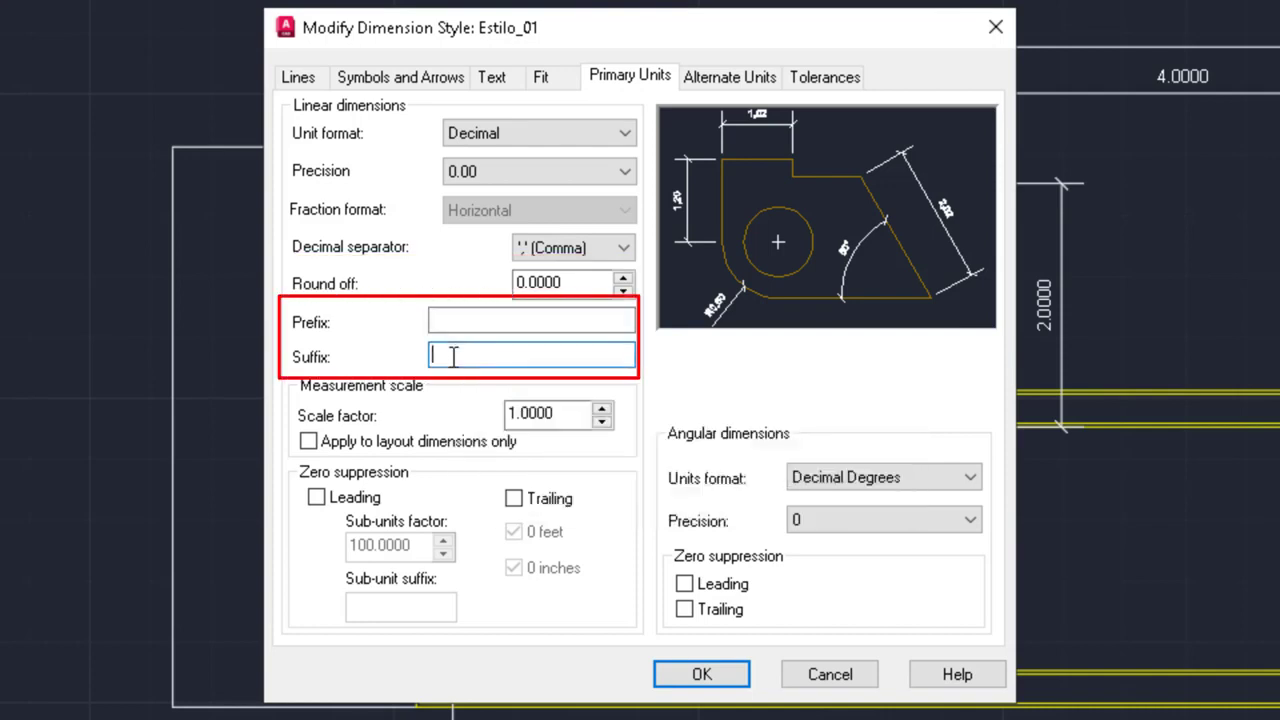
click(505, 357)
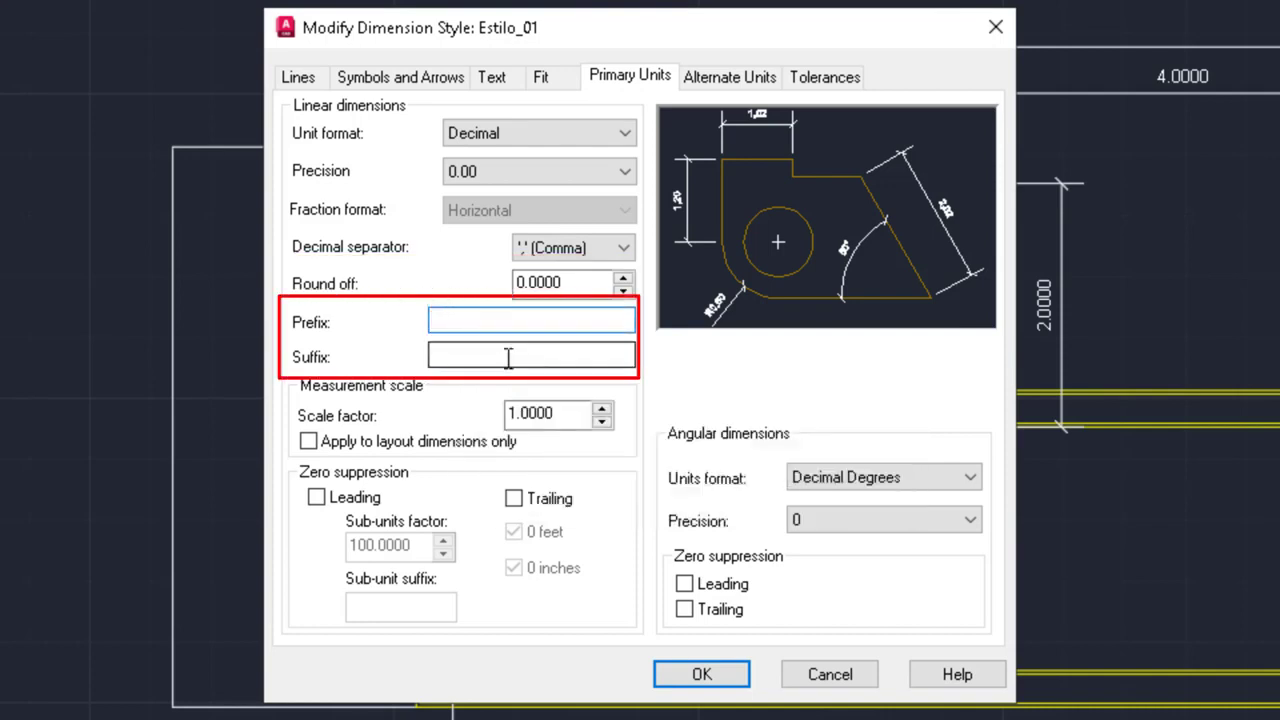
click(486, 320)
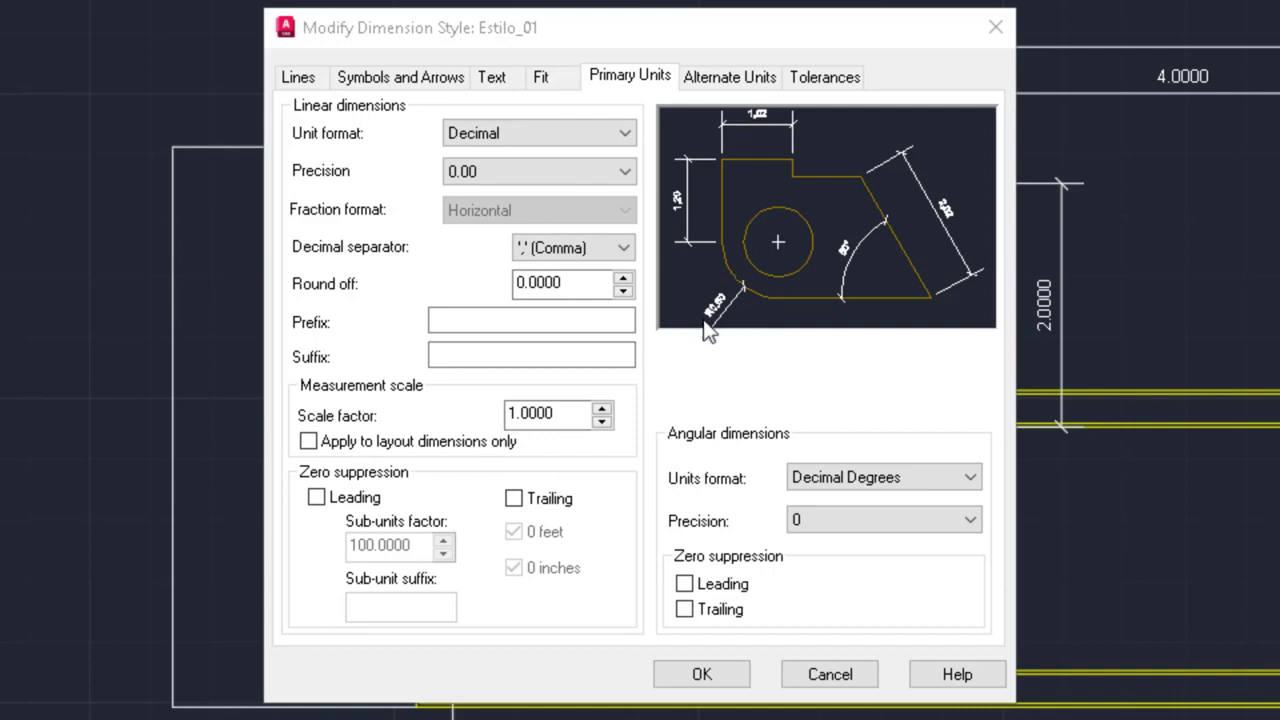
Step: Try leading and trailing zero suppression for linear dimensions one at a time, switching each back off
click(316, 497)
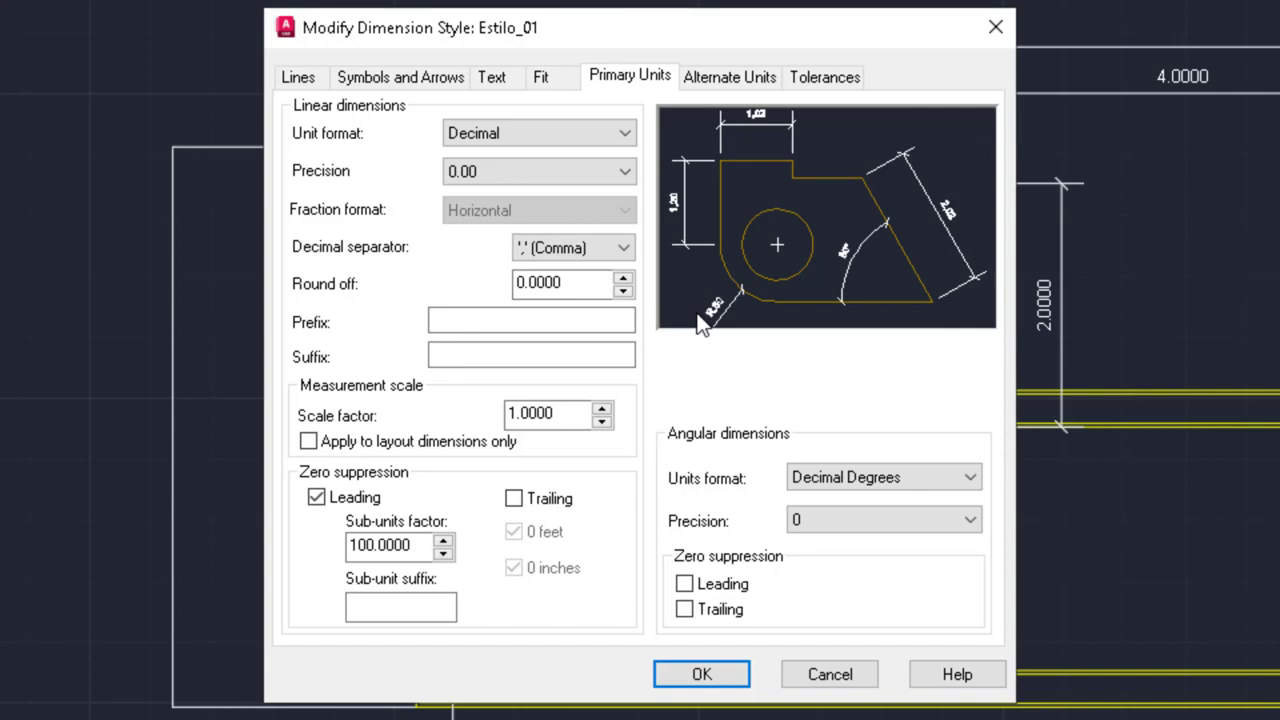
click(368, 500)
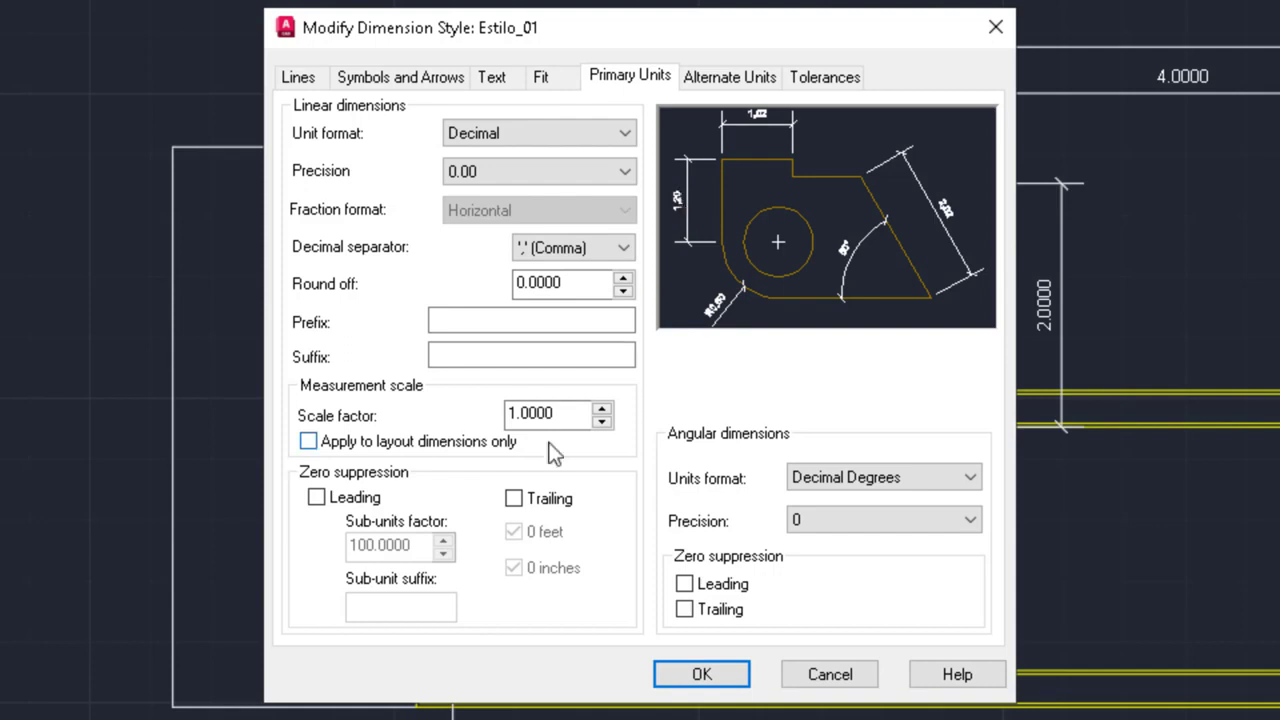
click(513, 500)
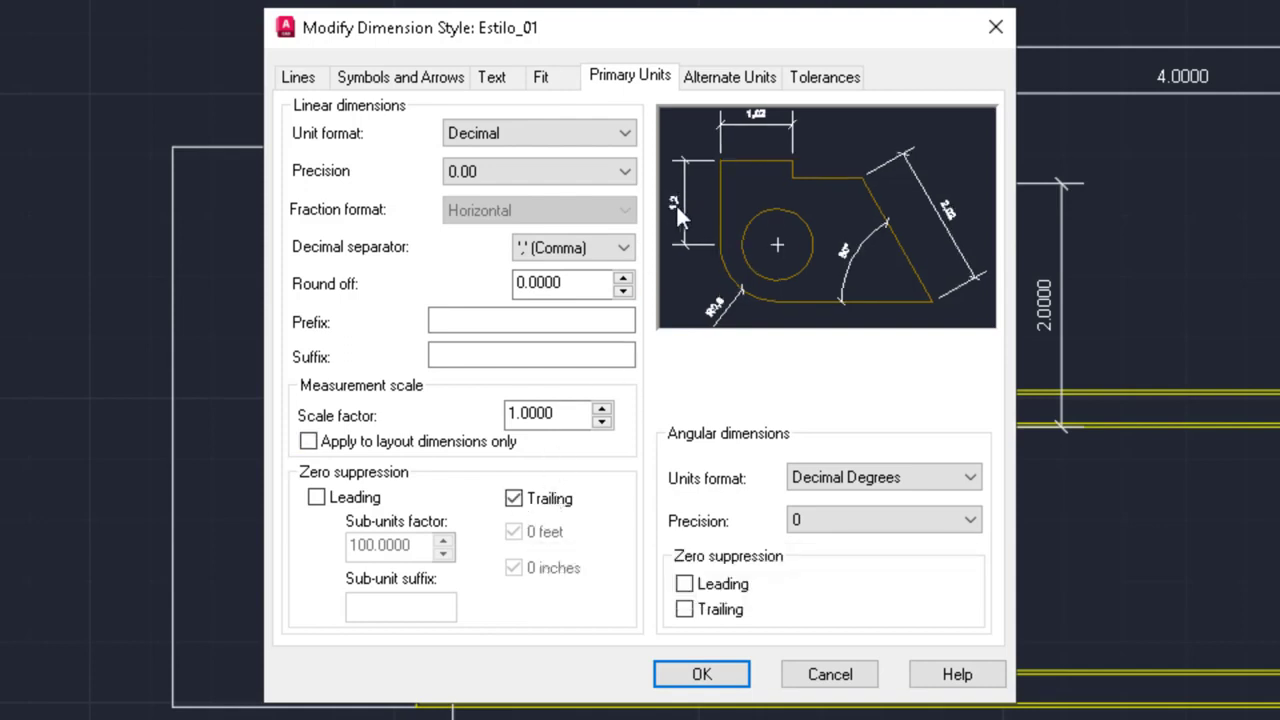
click(526, 500)
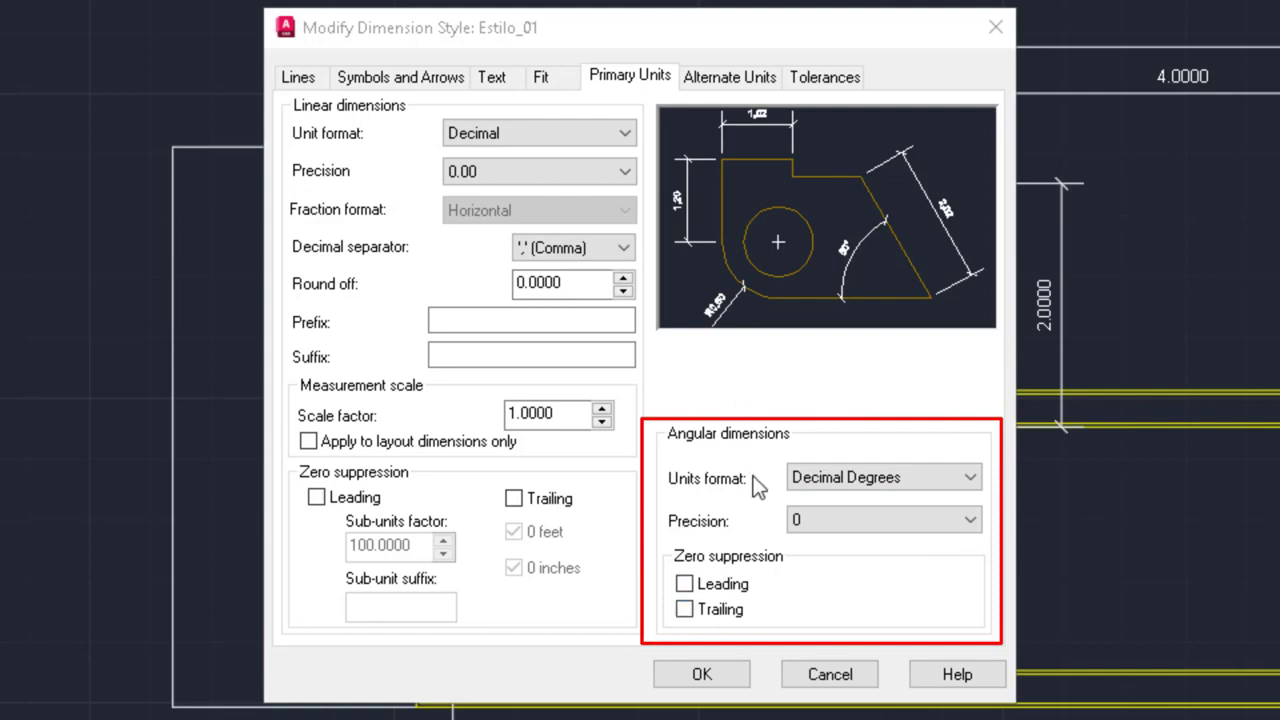
Step: Set angular dimensions to Decimal Degrees with 0.00 precision, and apply the style changes to the drawing
click(912, 490)
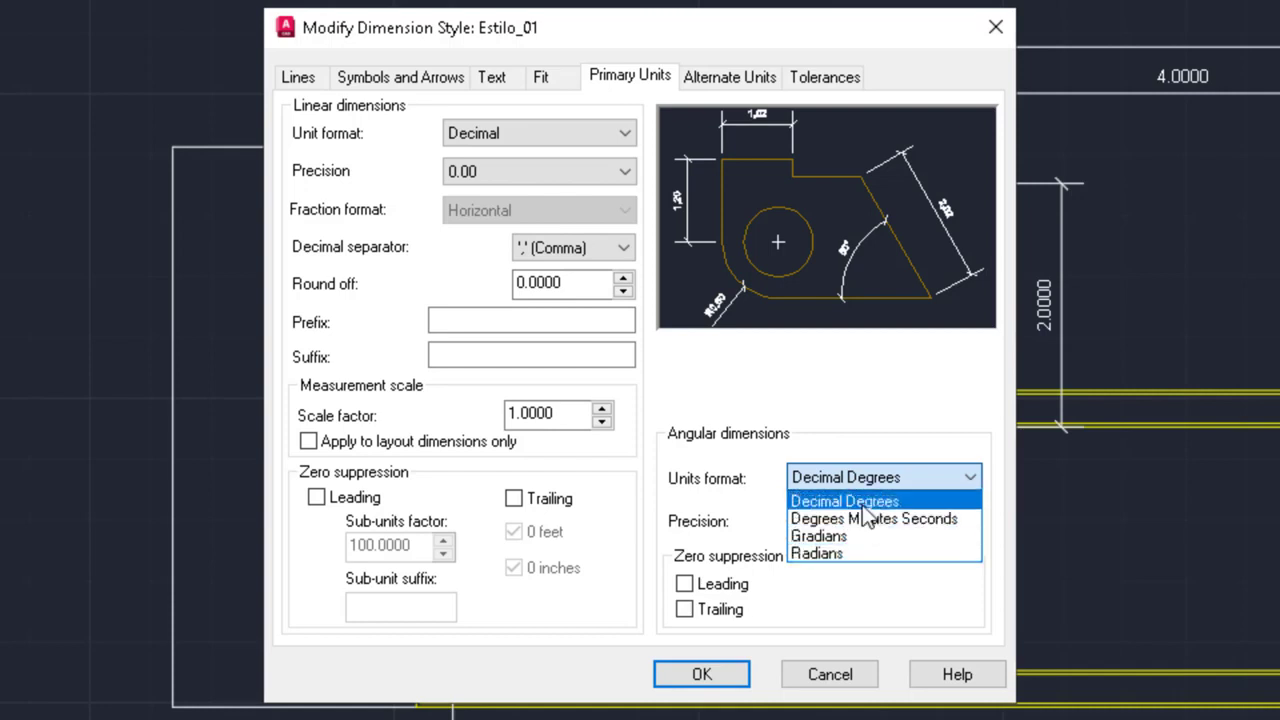
click(867, 502)
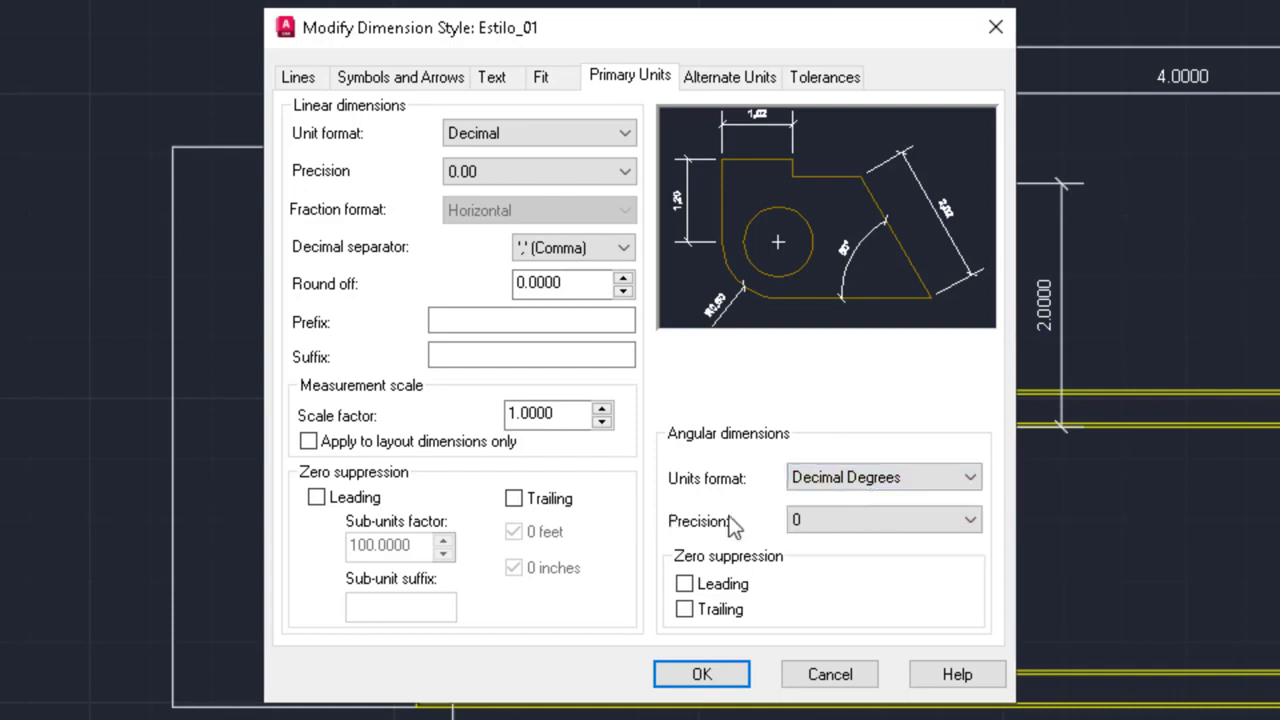
click(809, 520)
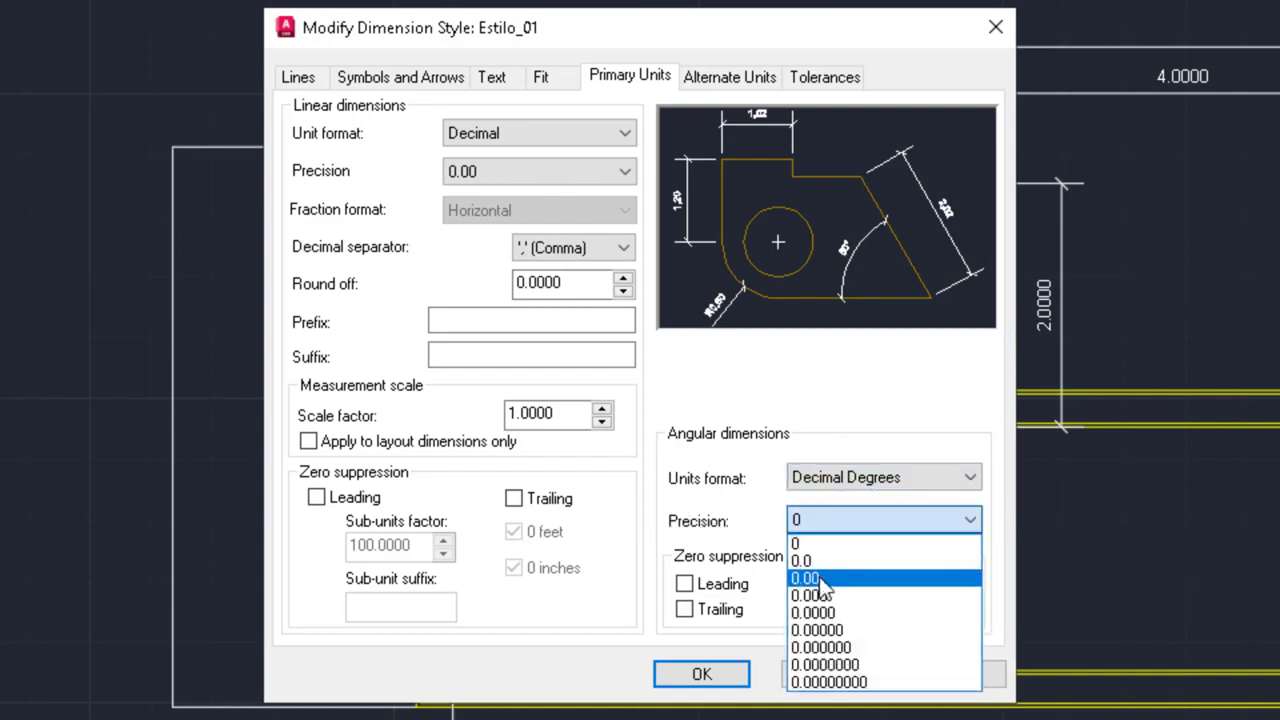
click(824, 580)
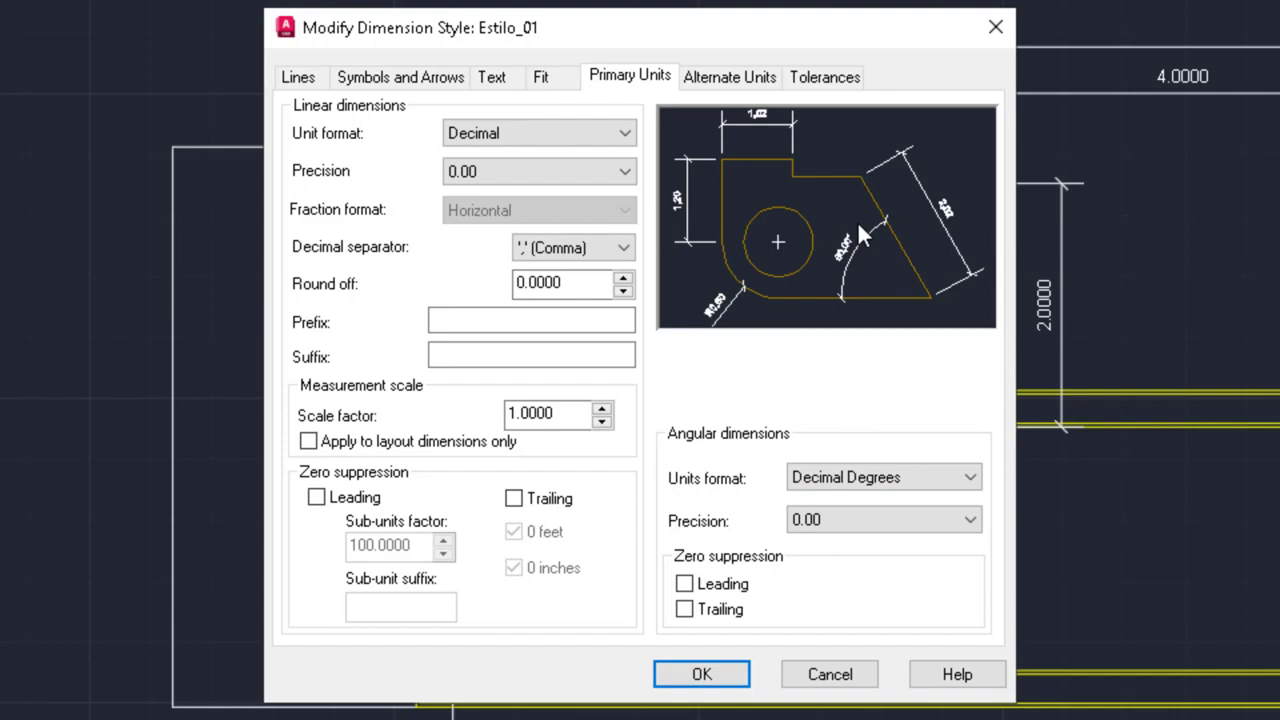
click(697, 676)
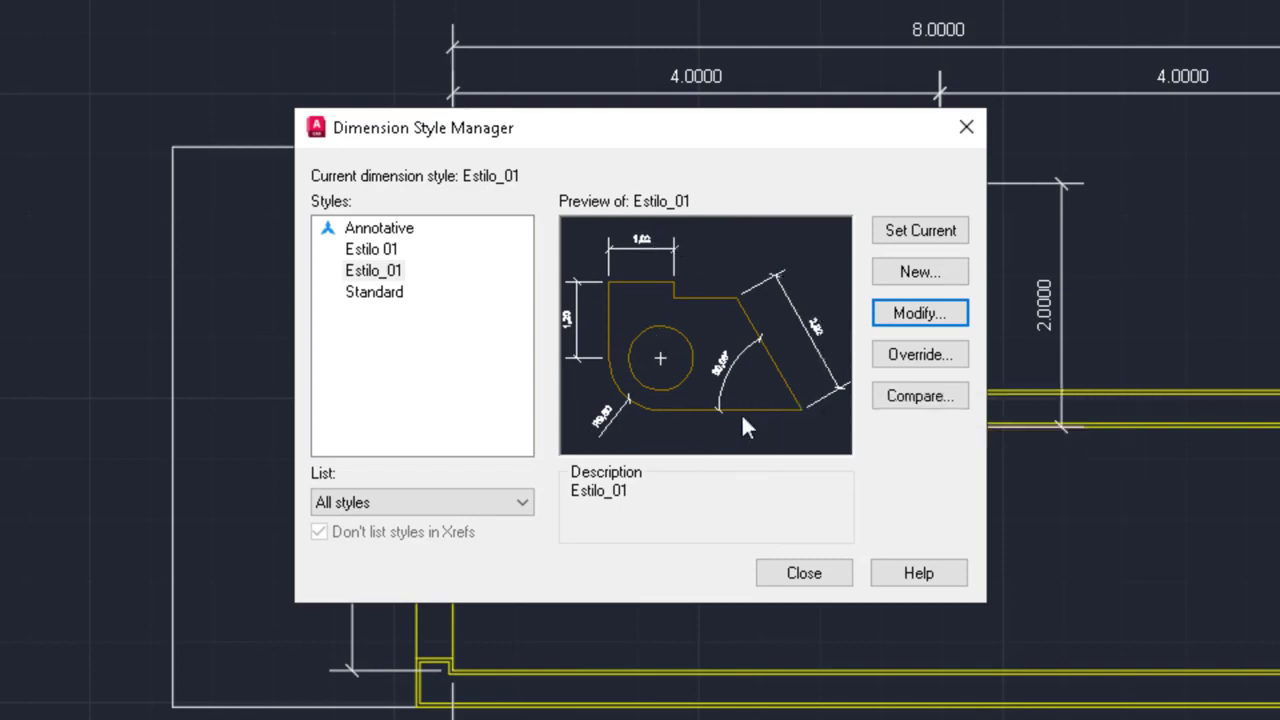
click(803, 573)
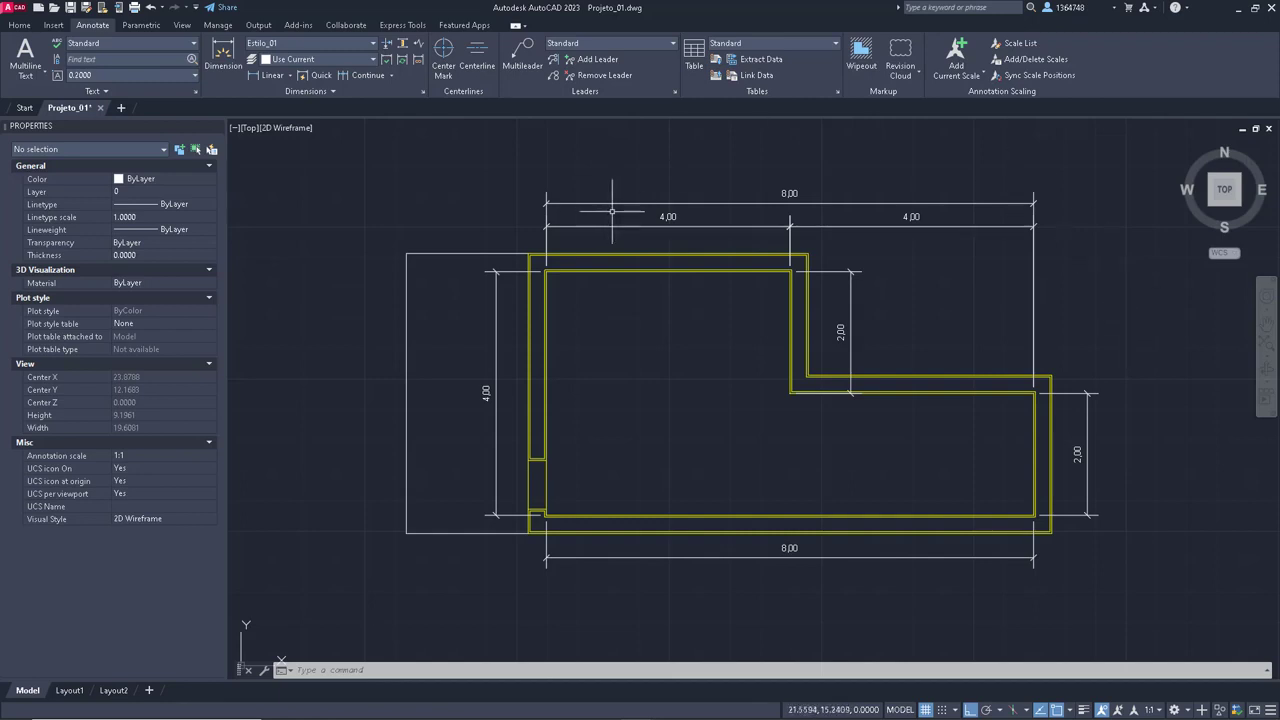
Step: Enable the display of alternate units in the Estilo_01 dimension style and apply it to the drawing
click(423, 90)
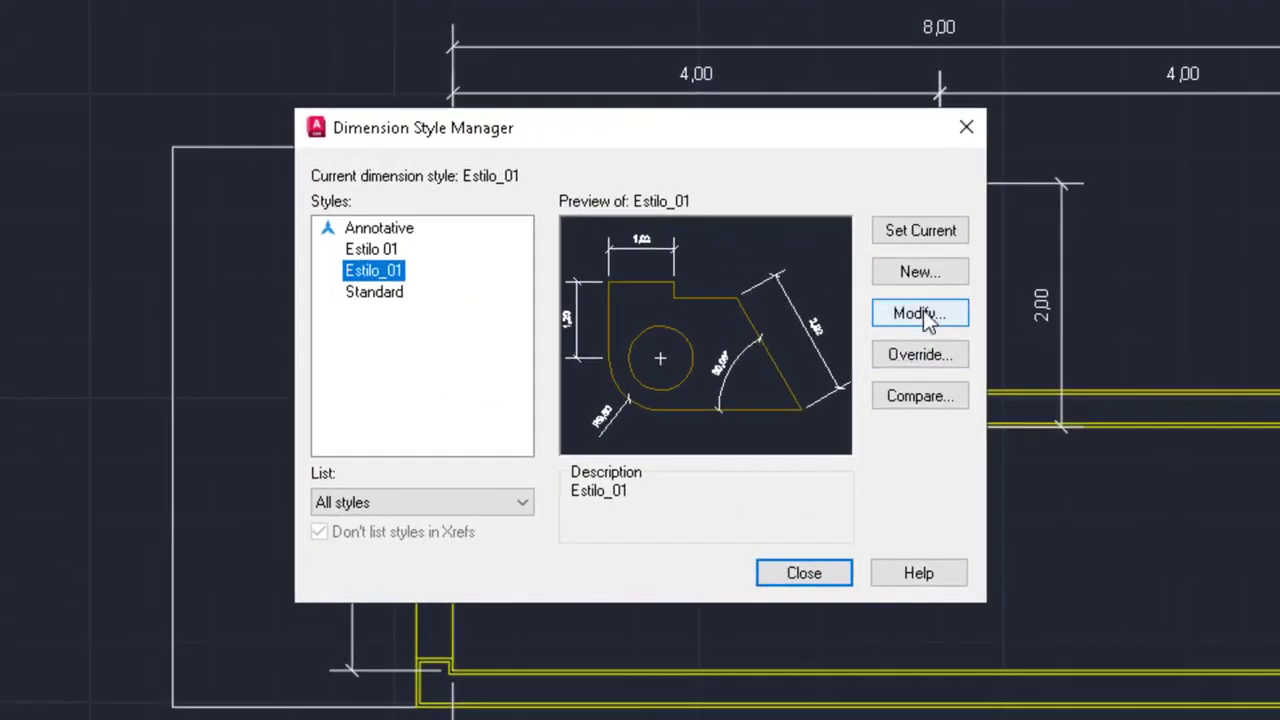
click(925, 314)
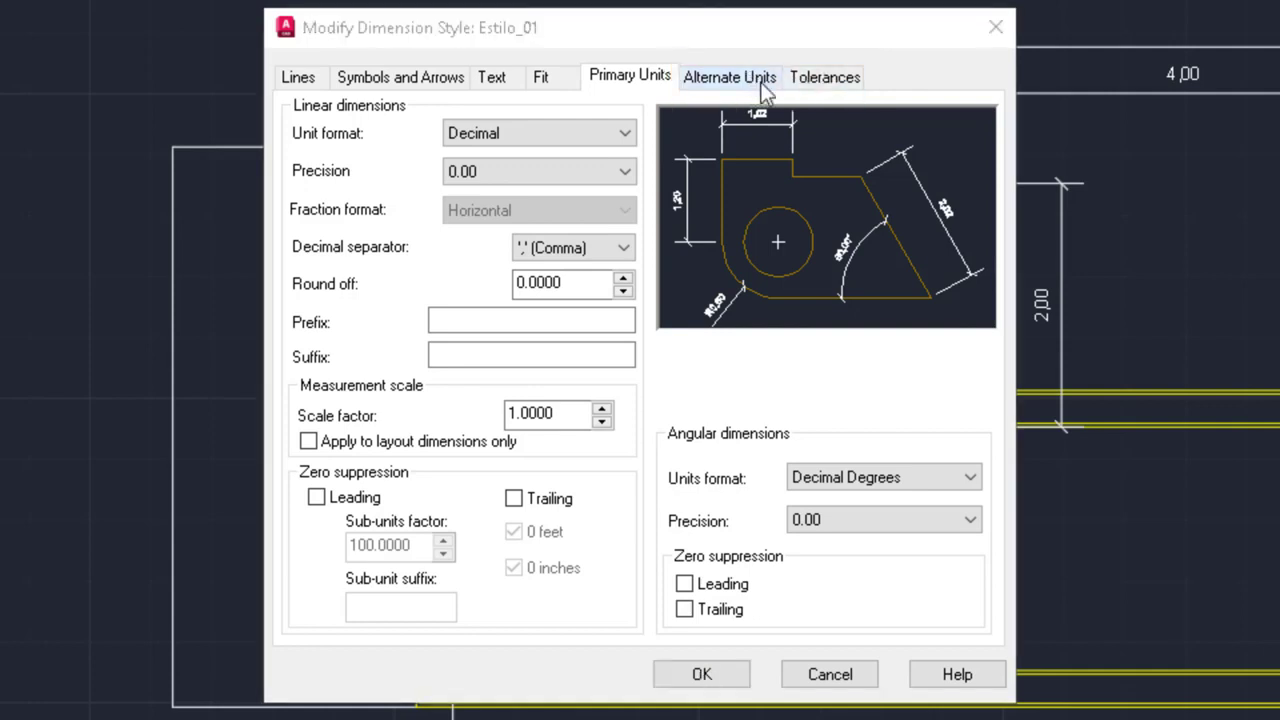
click(757, 84)
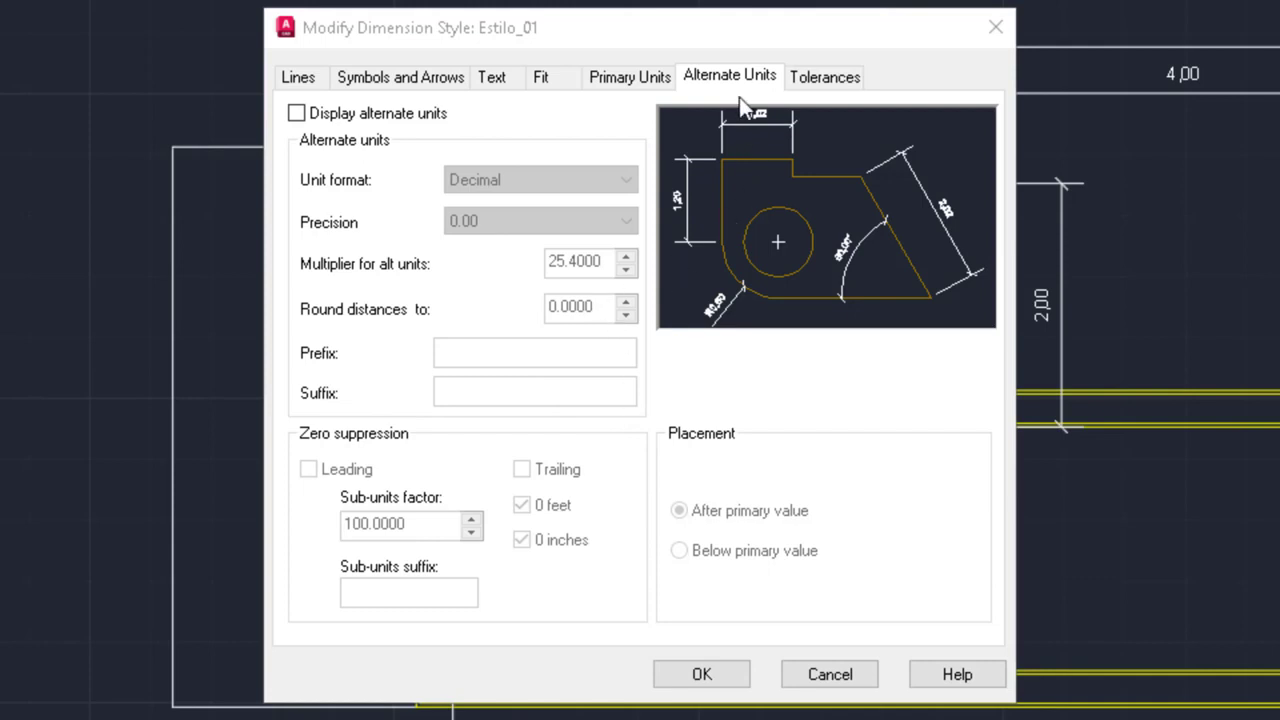
click(358, 115)
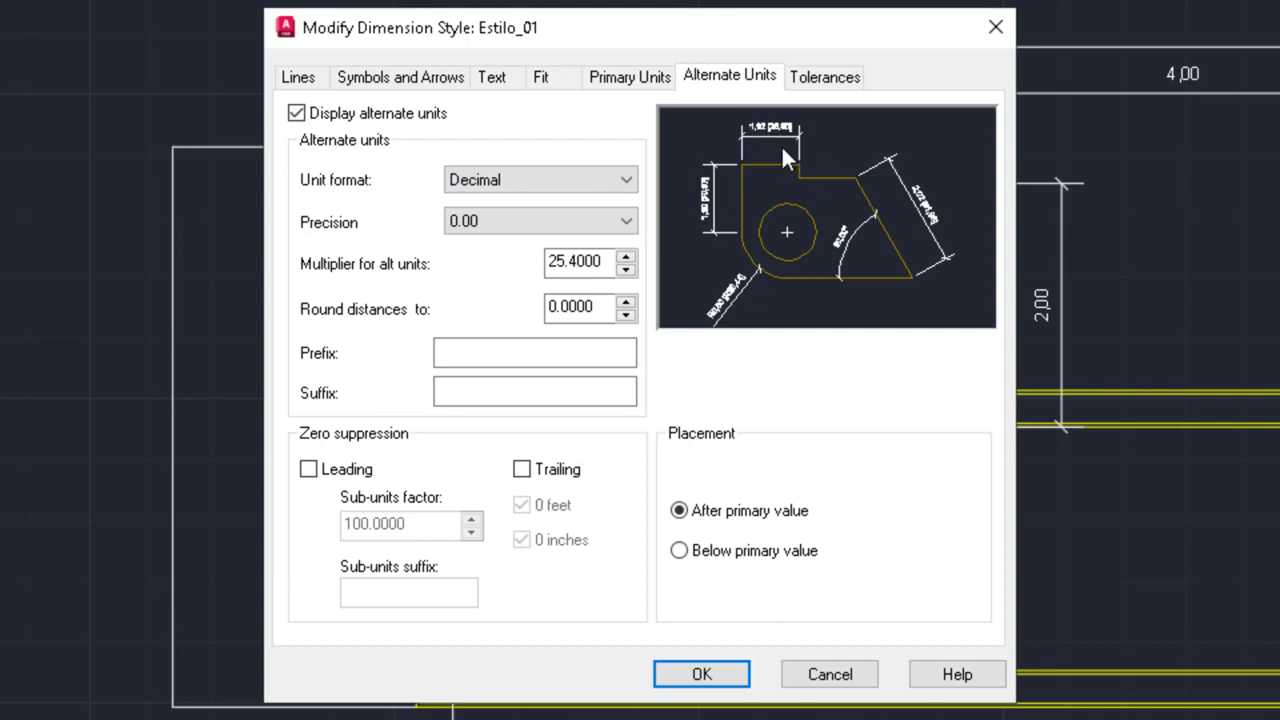
click(702, 674)
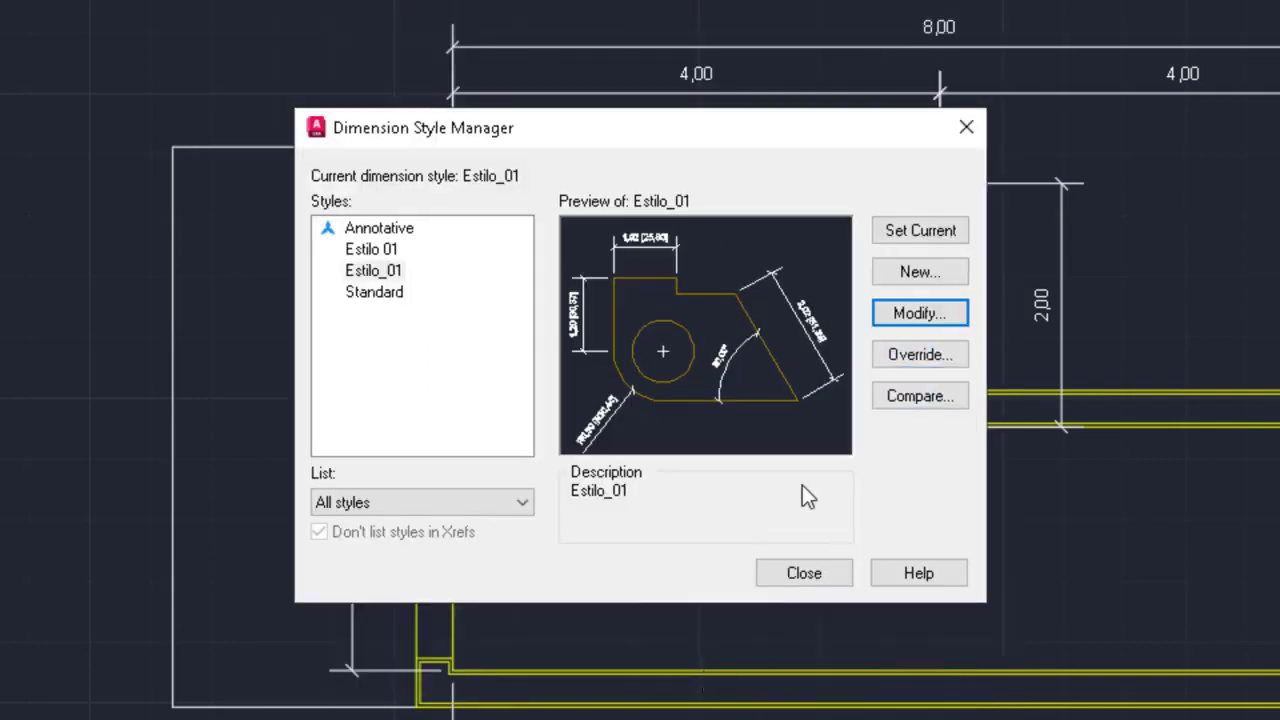
click(800, 572)
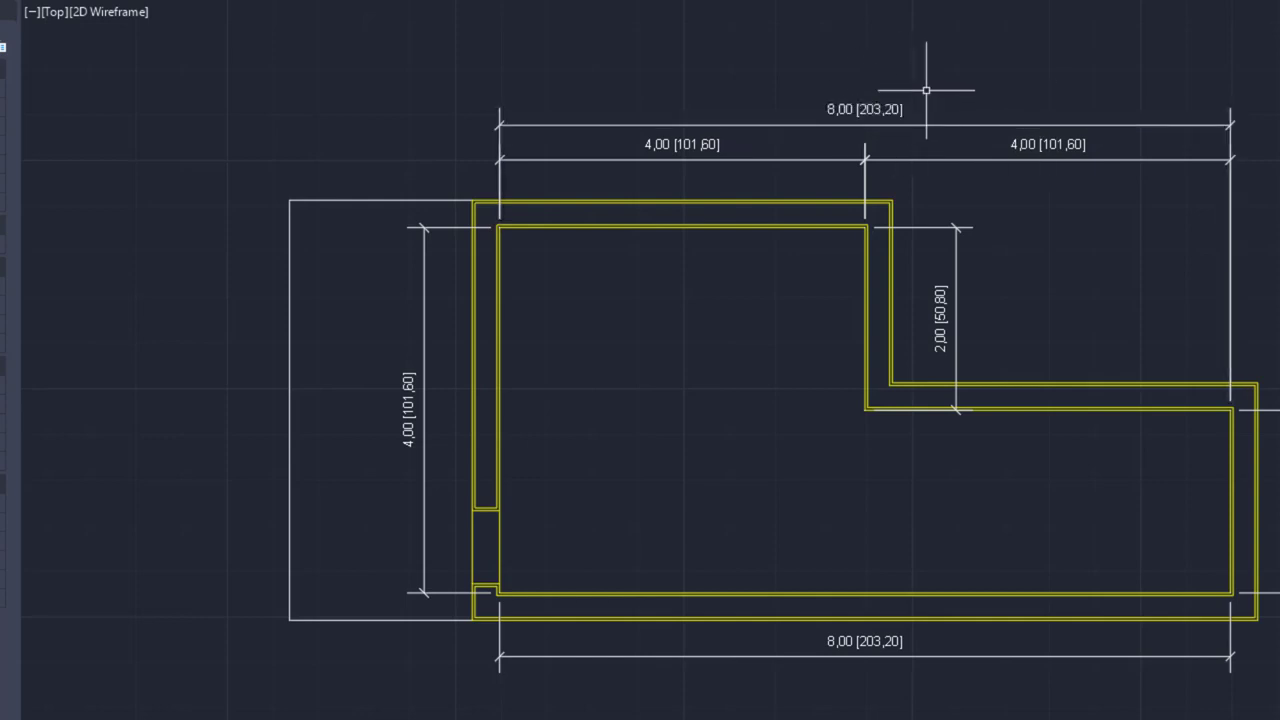
Step: Reopen the Estilo_01 dimension style for modification and turn off the display of alternate units
click(308, 0)
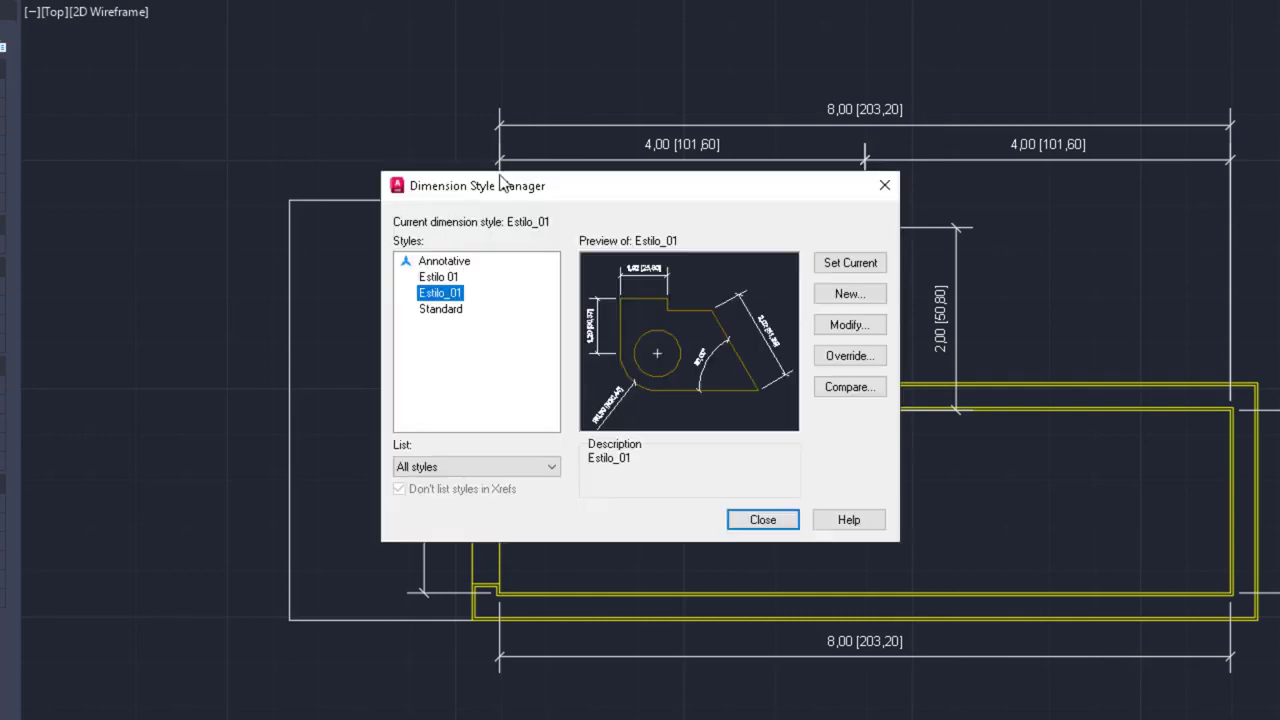
click(849, 327)
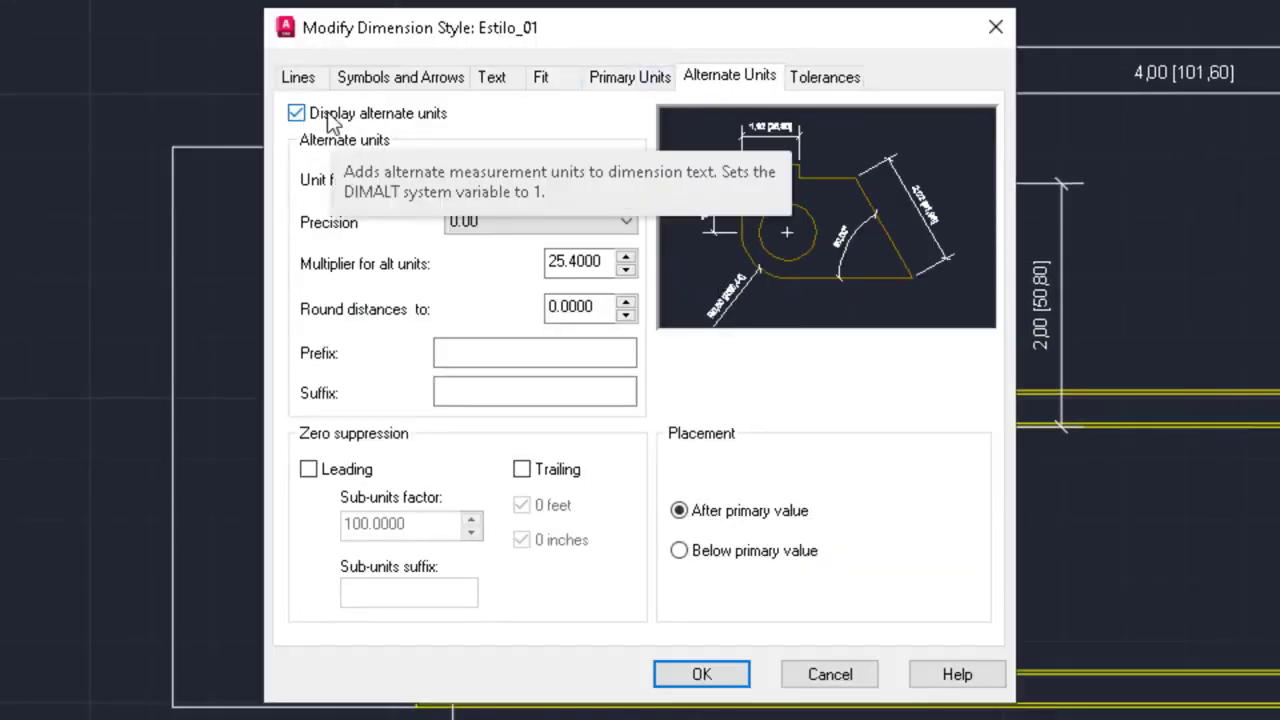
click(386, 122)
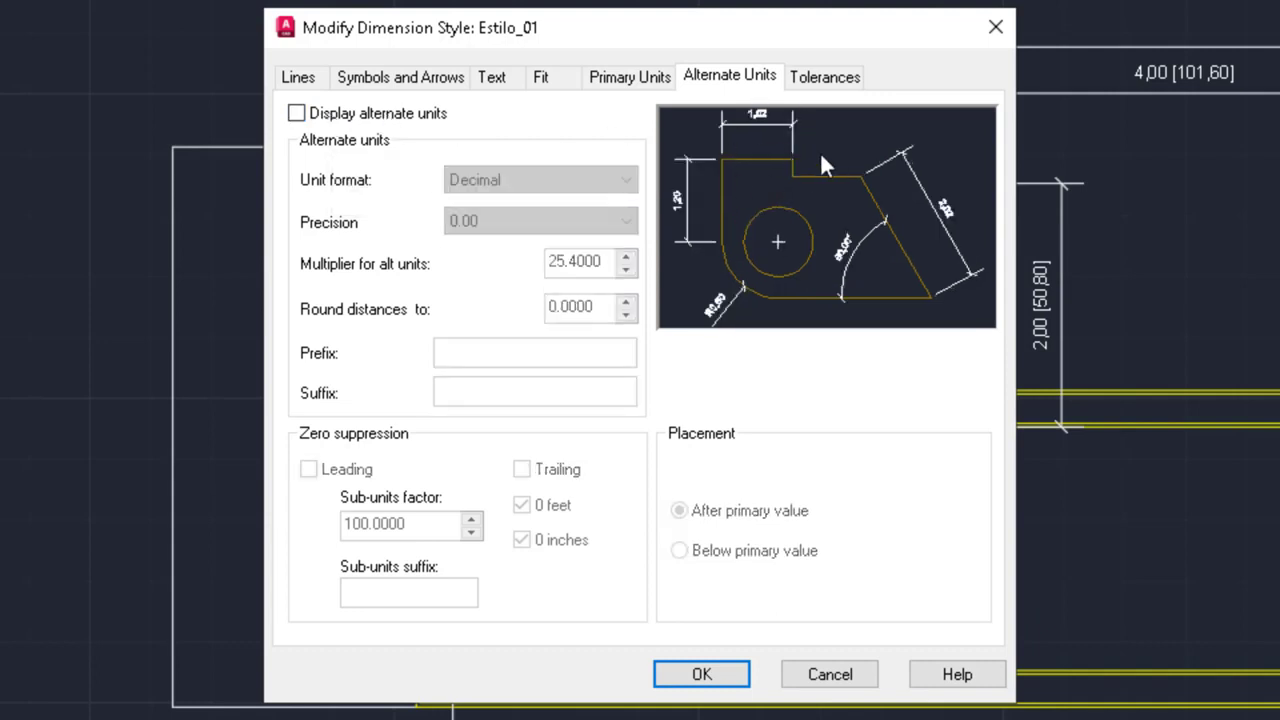
Step: Set the tolerance method of the Estilo_01 dimension style to Symmetrical and apply the style changes to the drawing
click(830, 79)
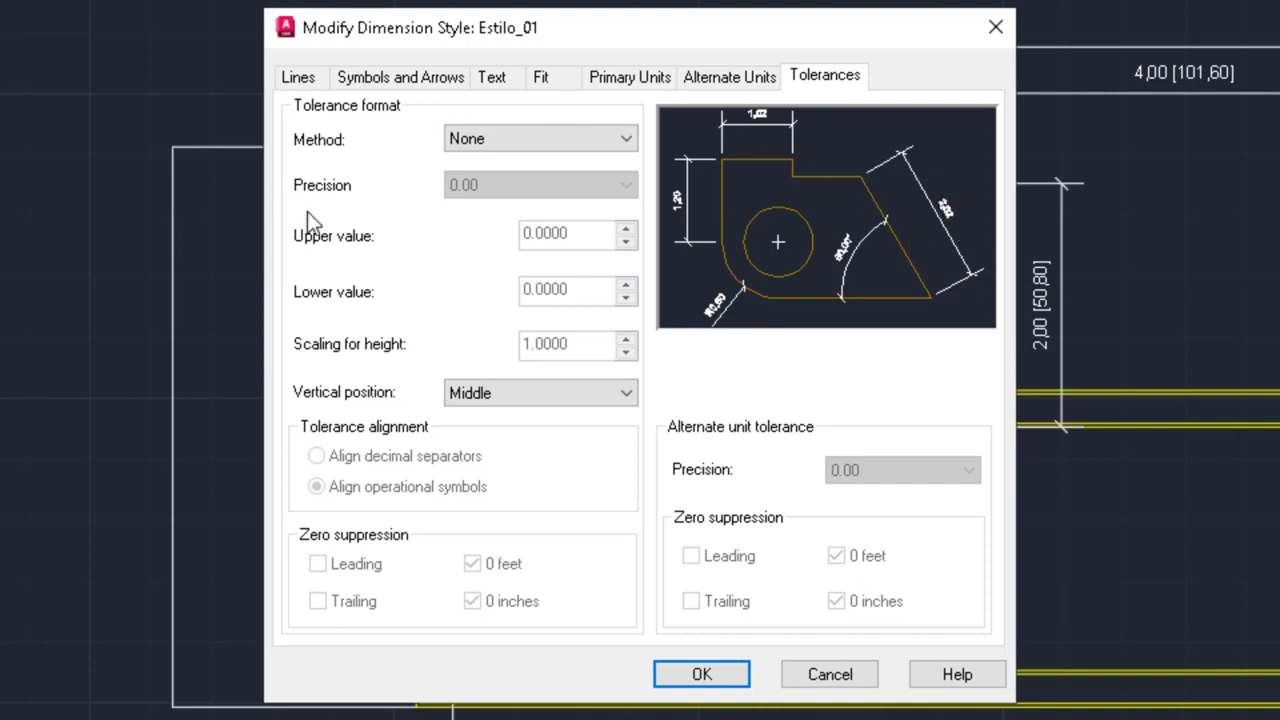
click(538, 152)
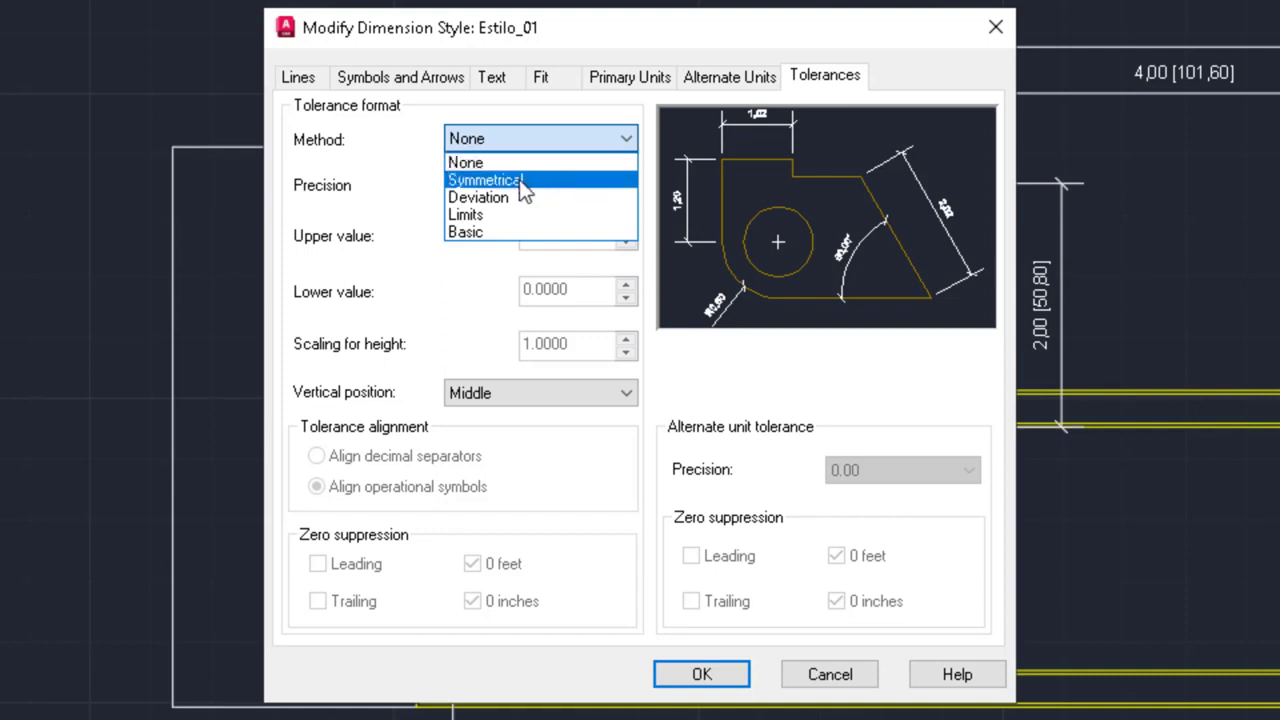
click(539, 182)
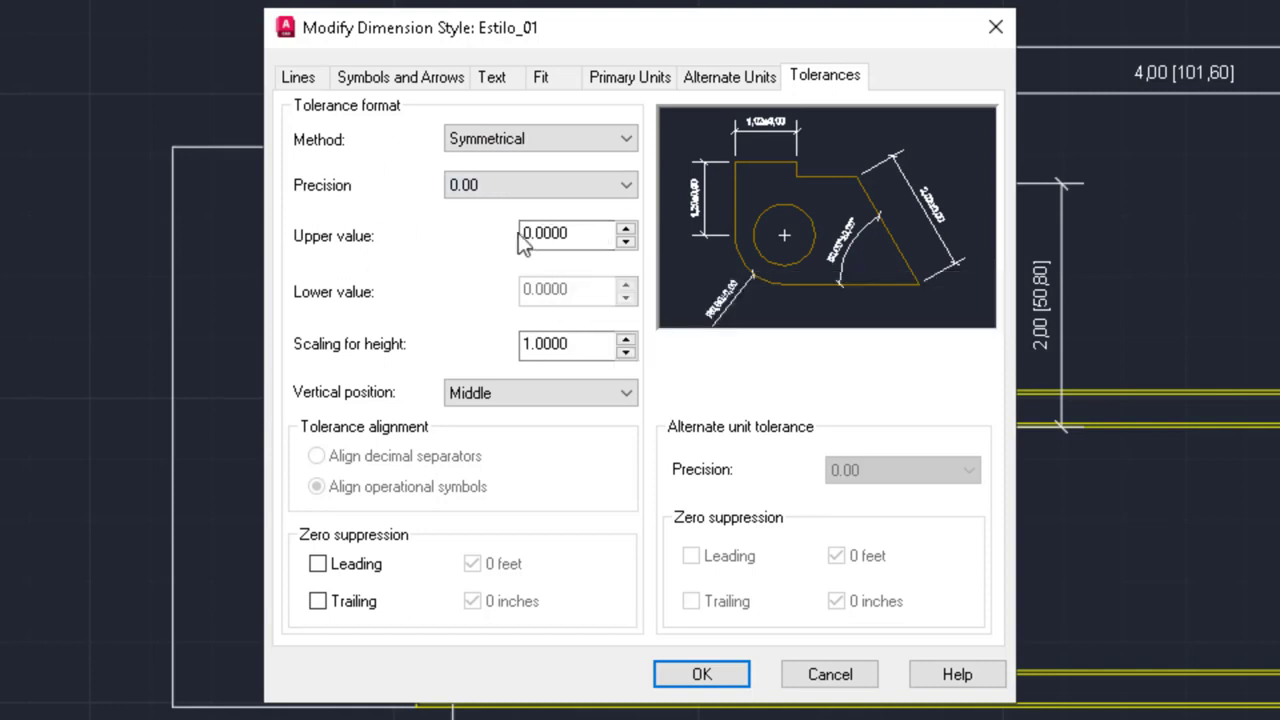
click(574, 234)
click(709, 670)
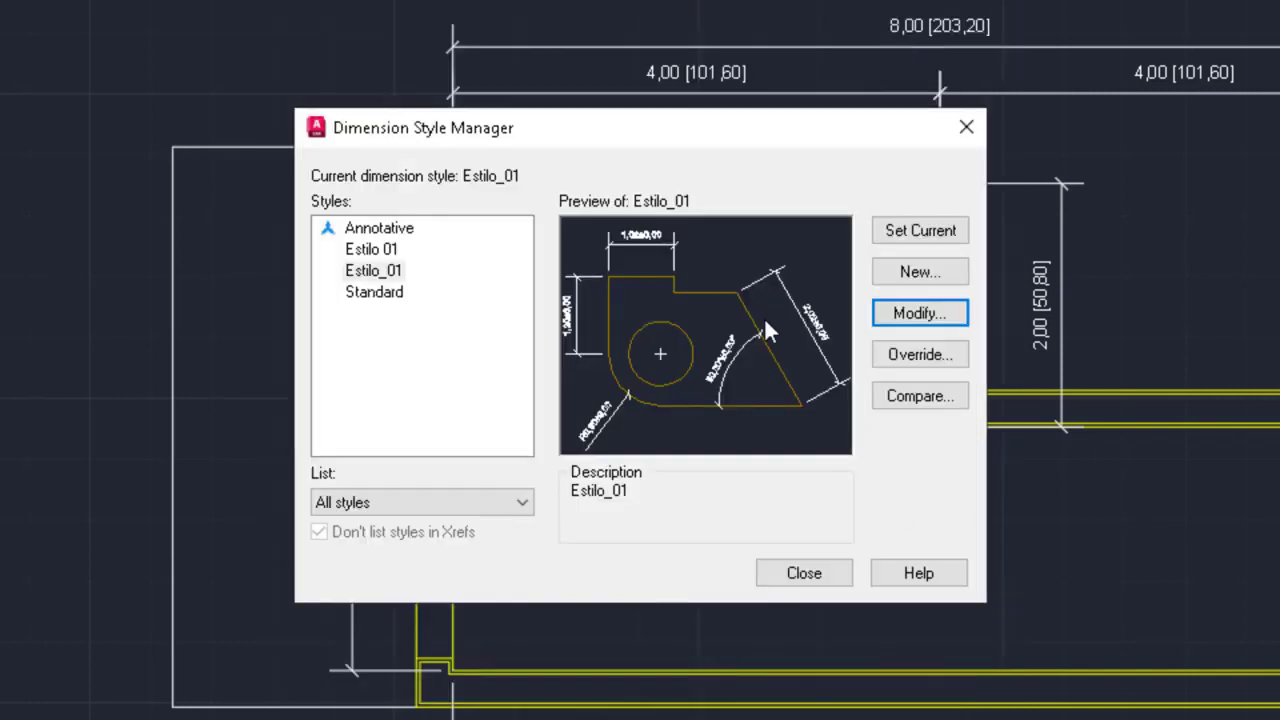
click(827, 573)
scroll(671, 51, up, 4)
scroll(677, 76, up, 2)
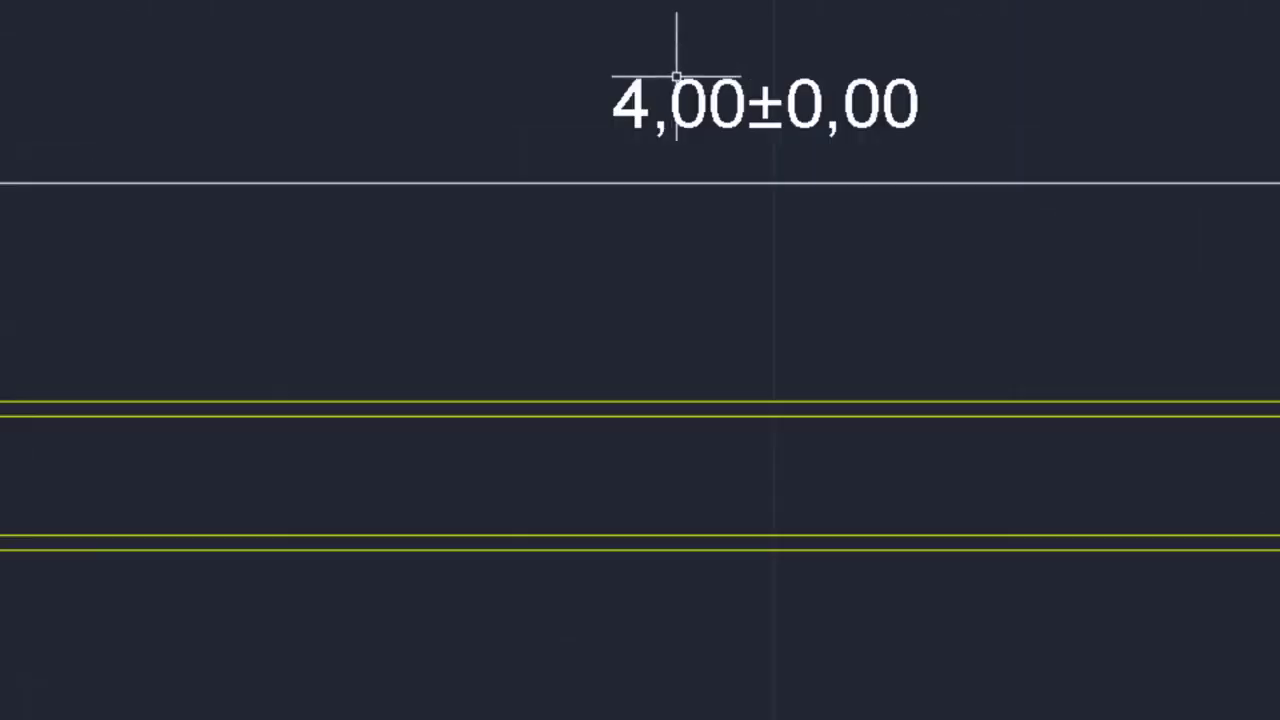
middle_drag(677, 76, 766, 209)
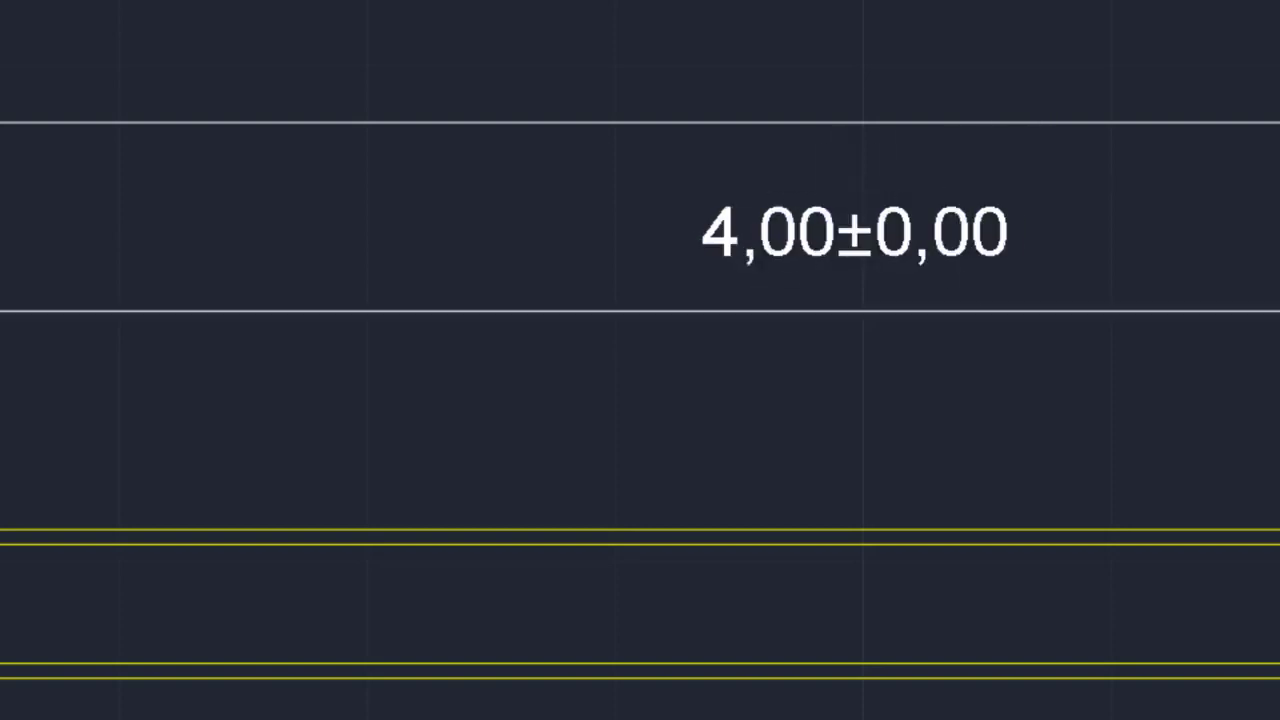
Step: Modify the Estilo_01 dimension style to use an upper tolerance value of 0.1 and apply it to the drawing
key(d)
key(Return)
click(946, 314)
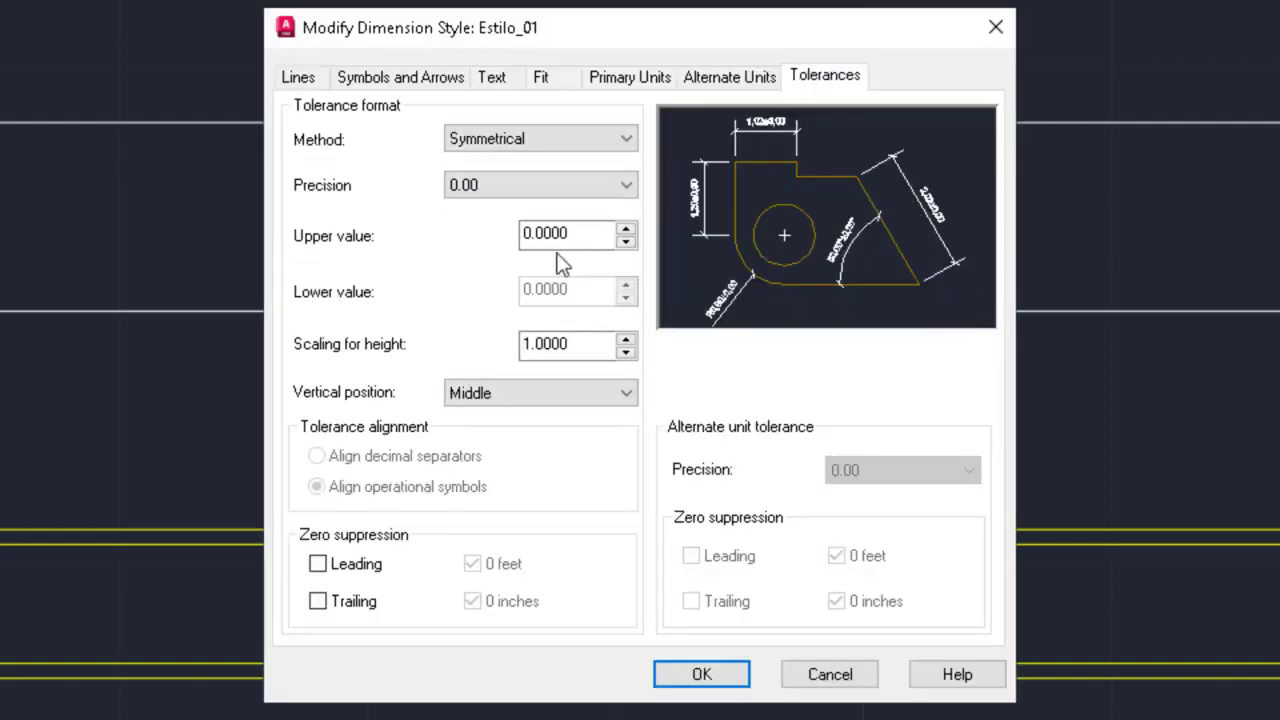
double_click(594, 234)
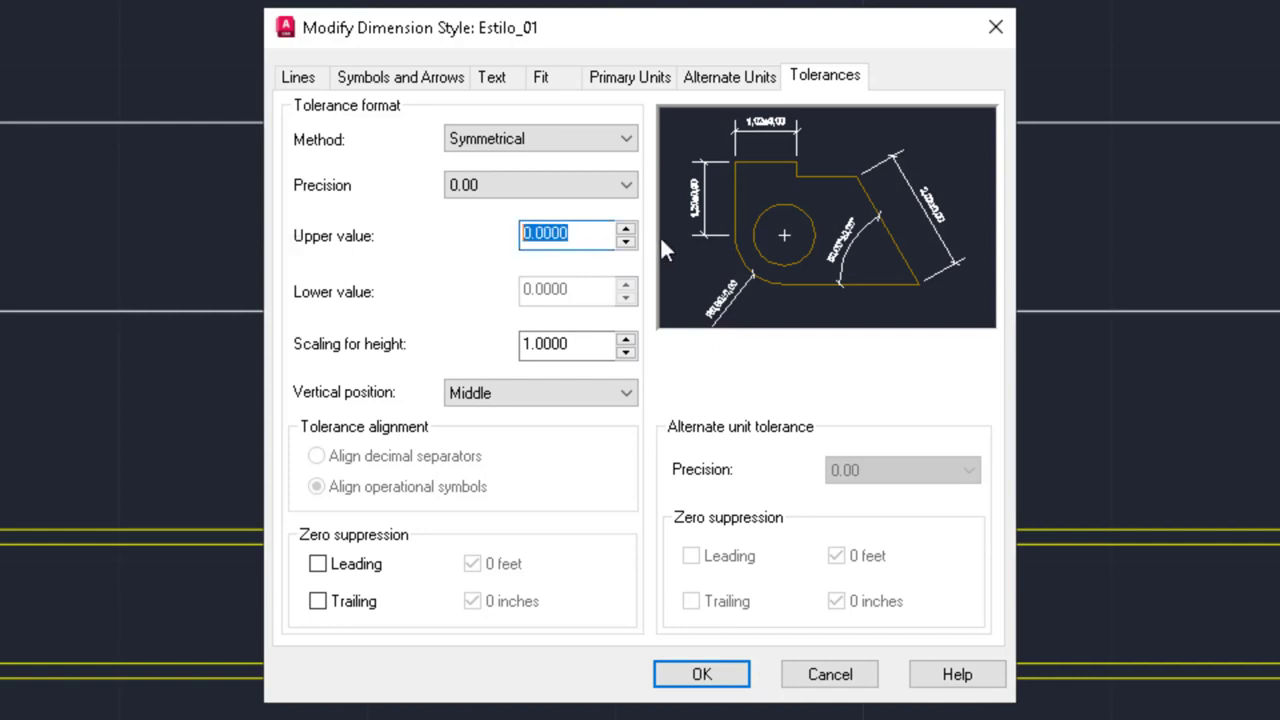
text(0.1)
key(Tab)
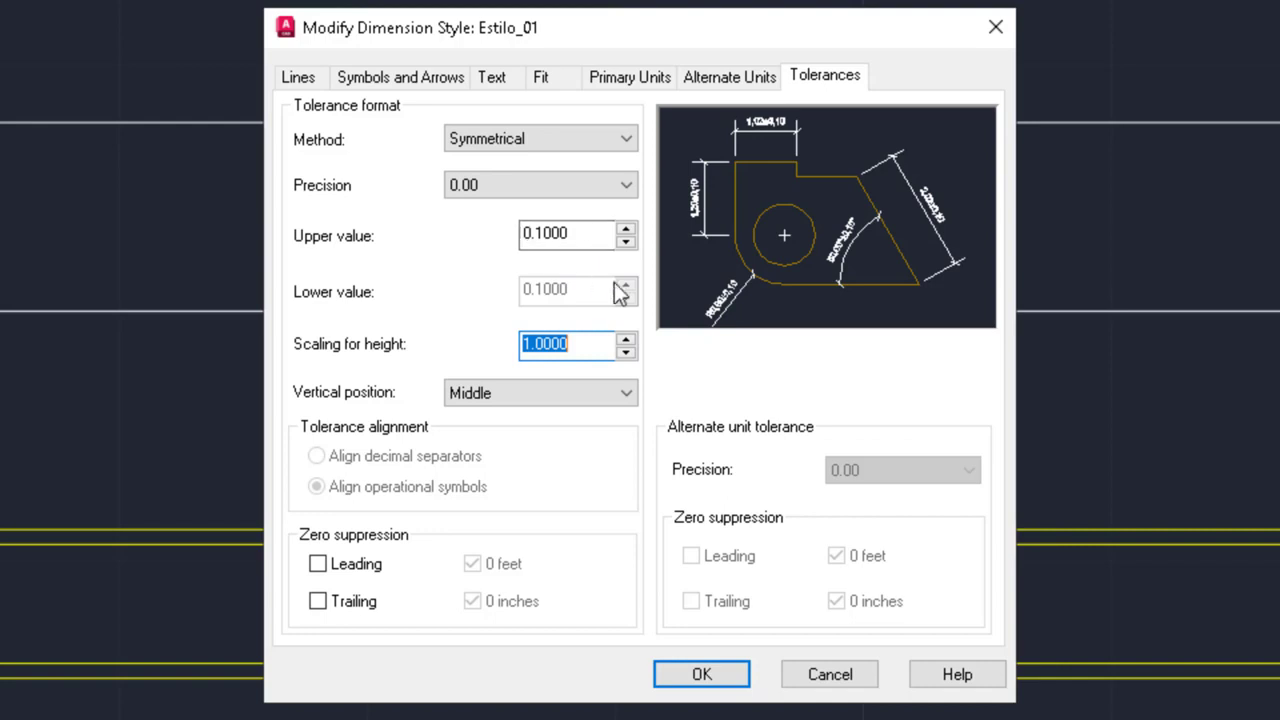
mouse_move(580, 236)
click(729, 677)
click(812, 572)
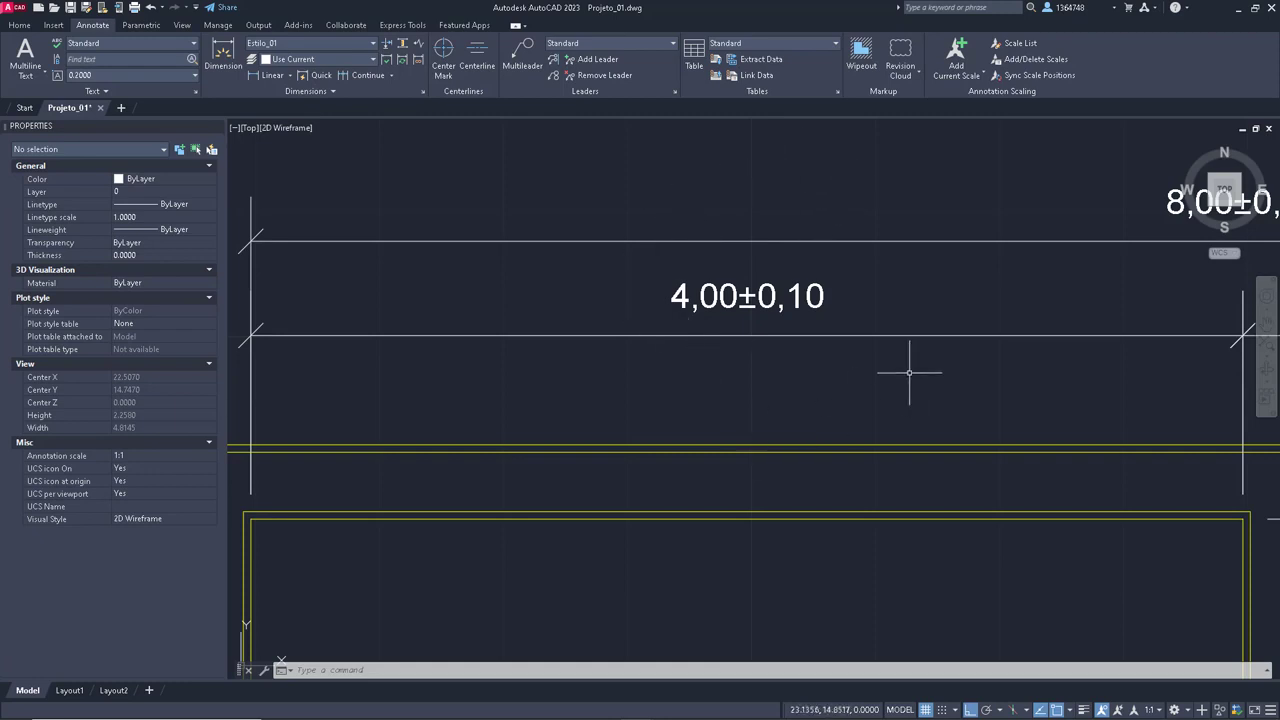
Step: Set the tolerance method of the Estilo_01 dimension style back to None and apply it to the floor plan dimensions
click(422, 91)
click(779, 337)
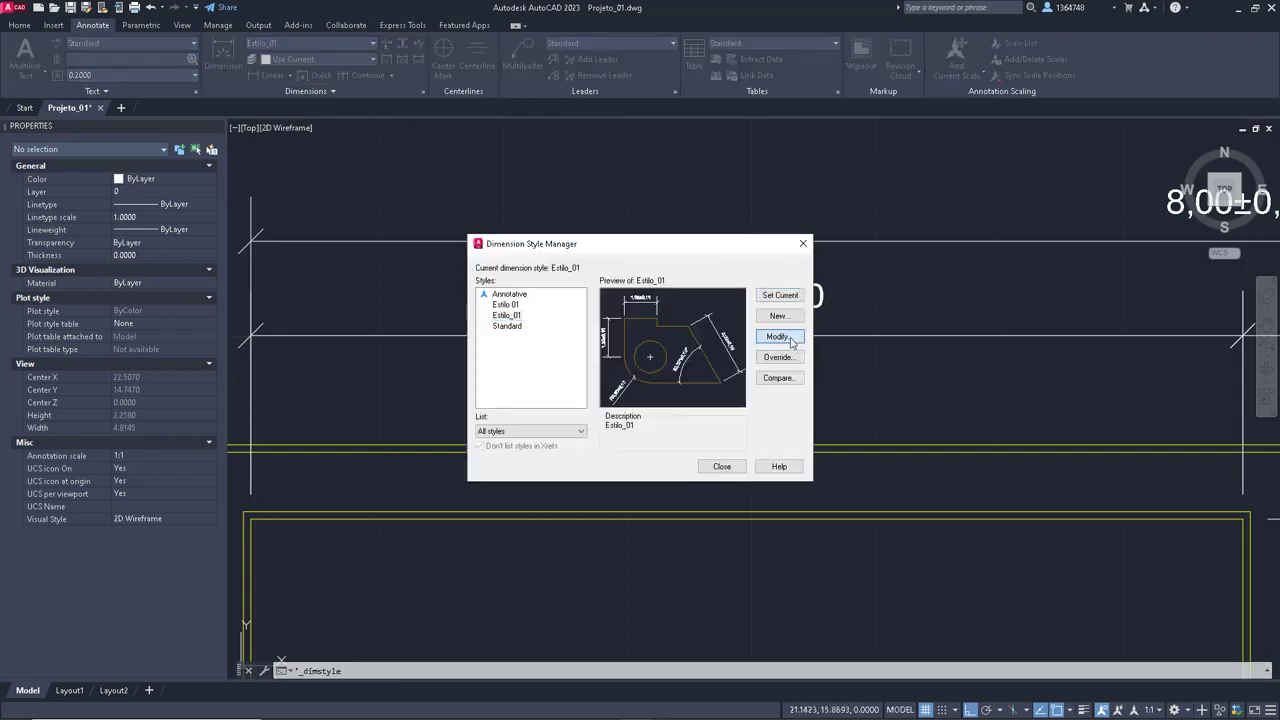
click(580, 249)
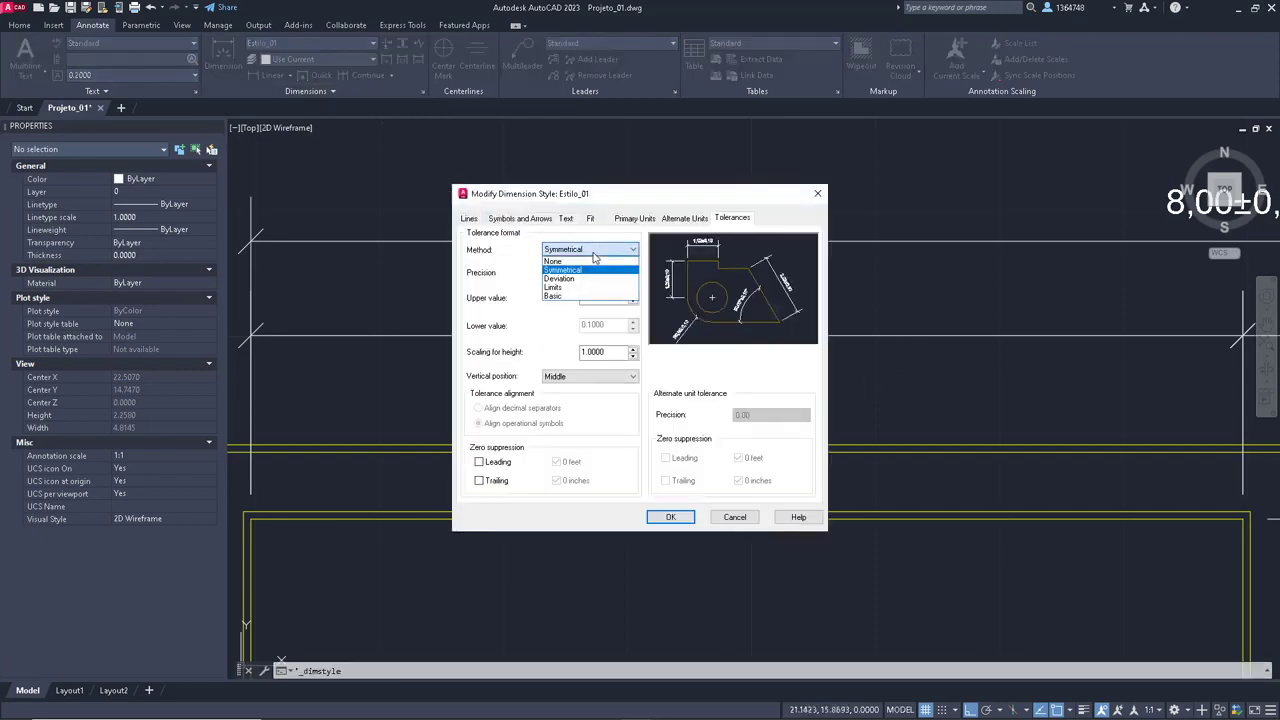
click(558, 264)
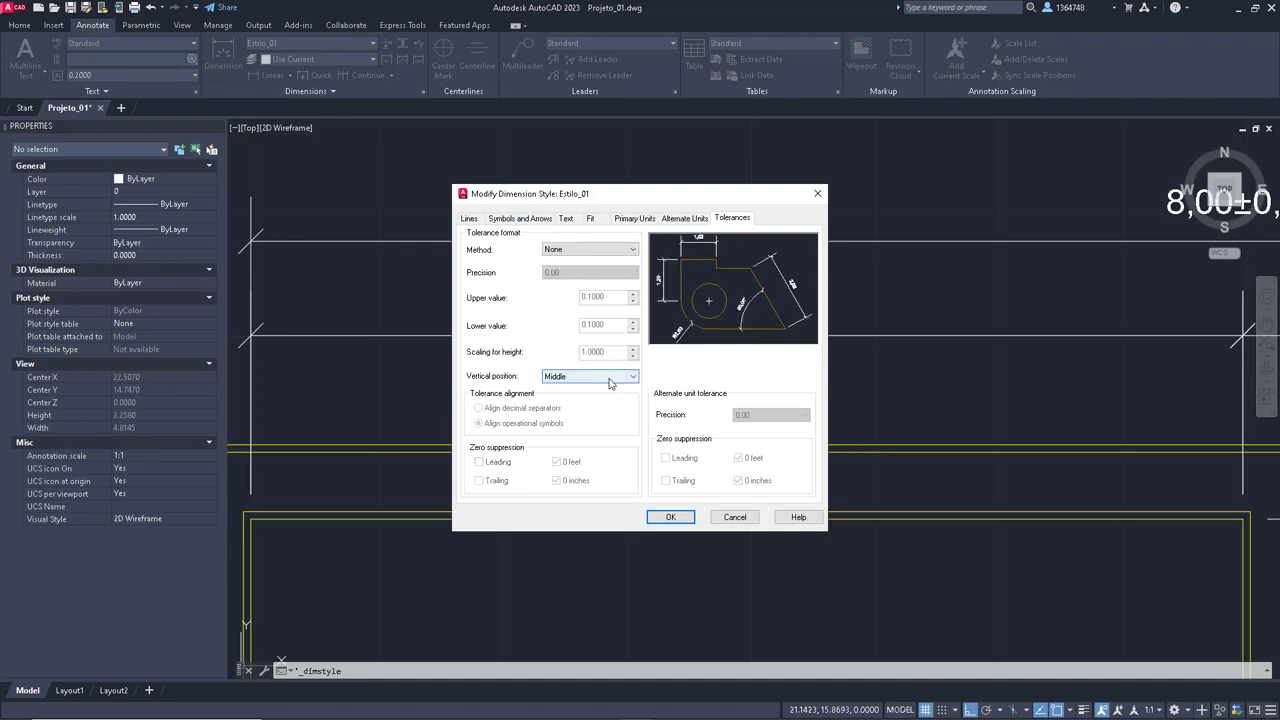
click(671, 518)
click(722, 466)
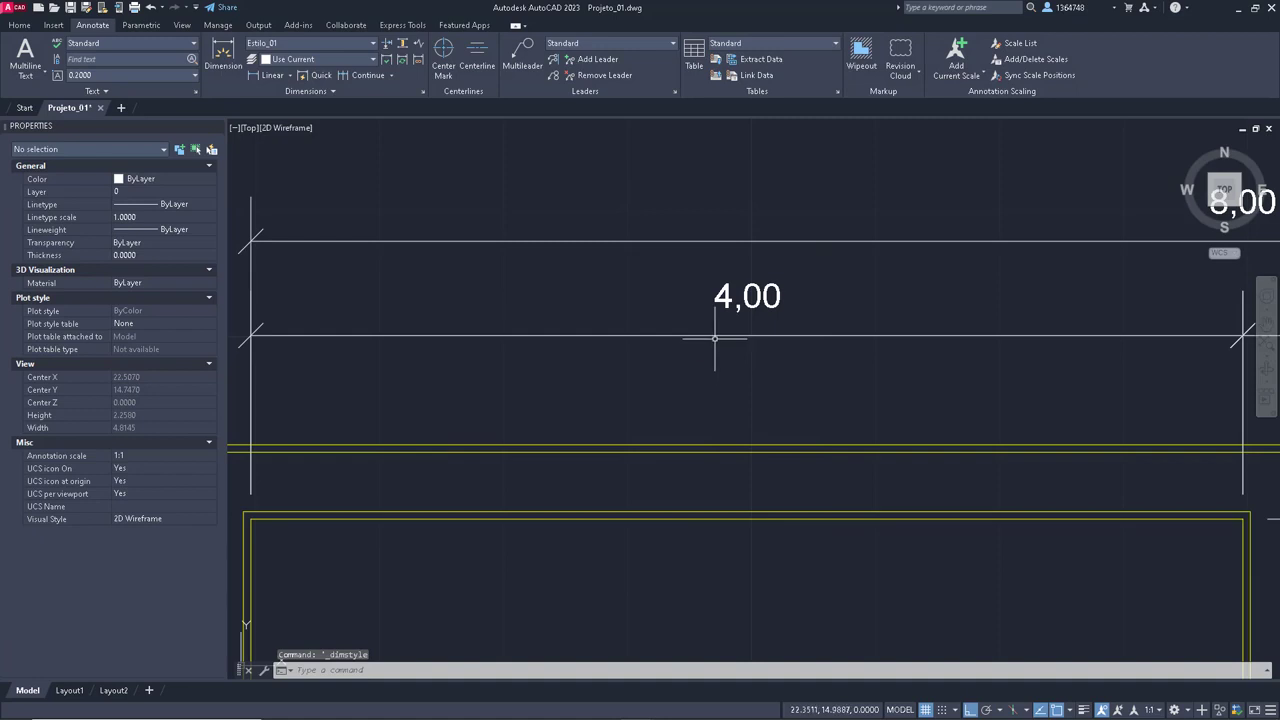
scroll(715, 338, down, 5)
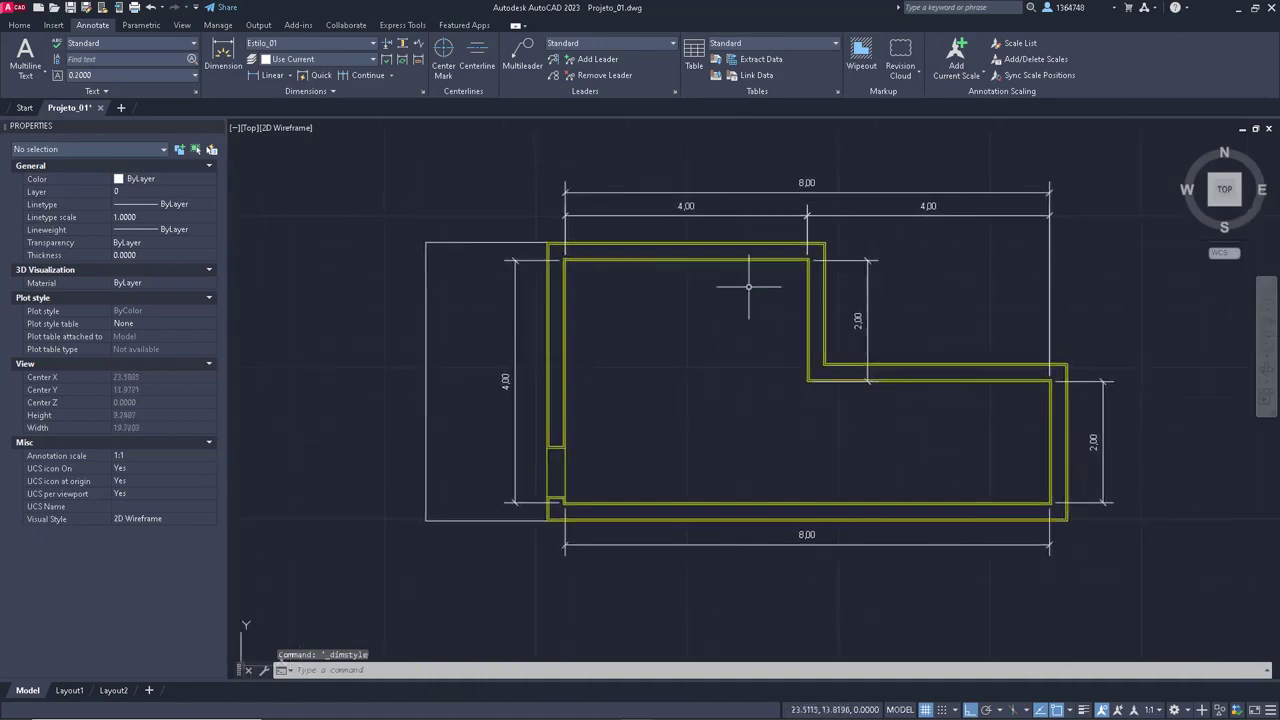